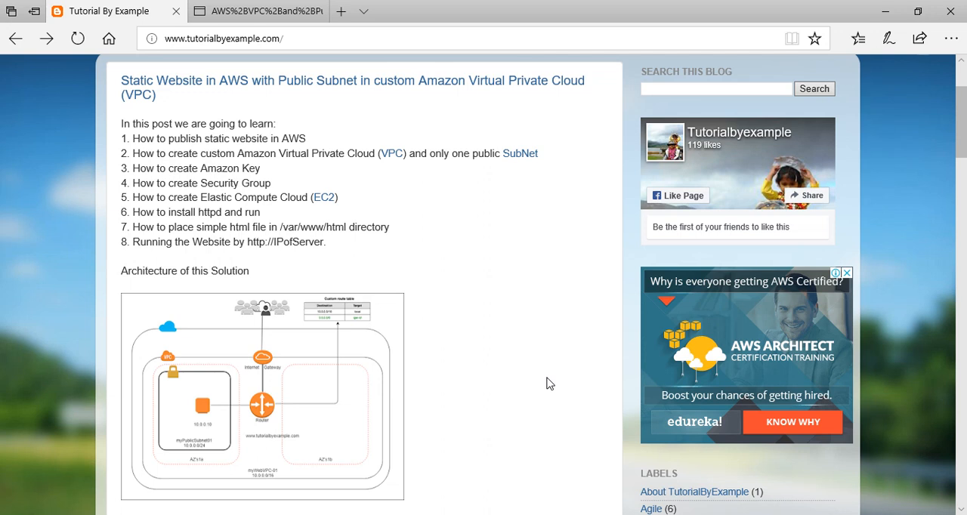
Find the VPC service in the AWS console and open the list of existing VPCs.
{"action": "left_click", "coordinate": [251, 11]}
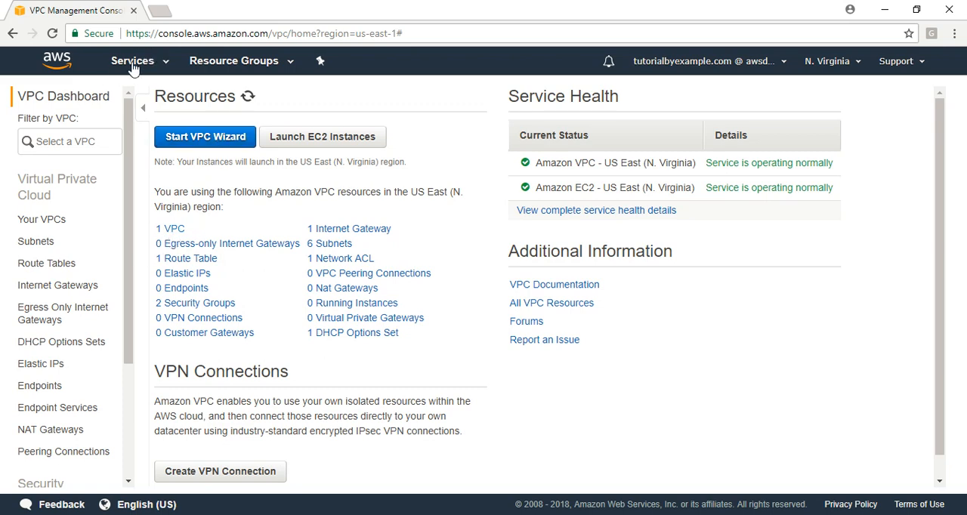
{"action": "left_click", "coordinate": [134, 62]}
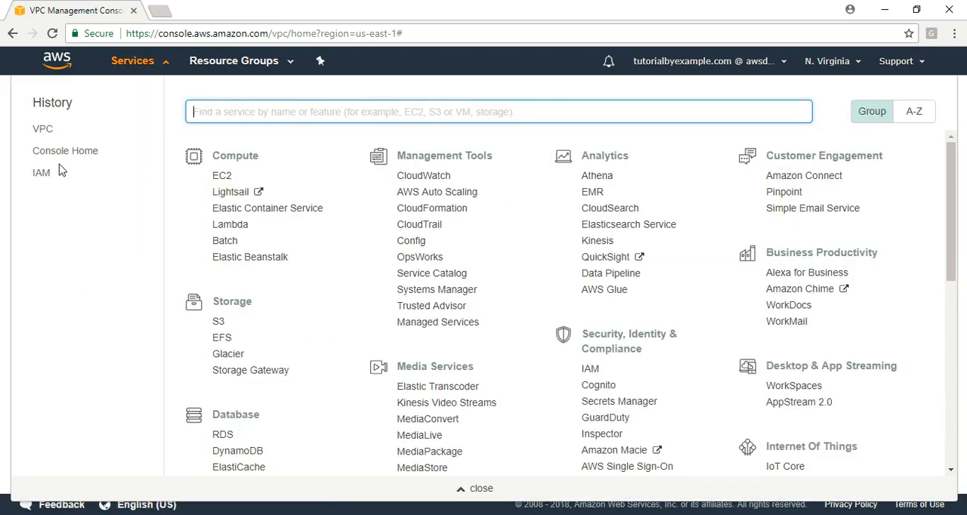
{"action": "type", "text": "vpc"}
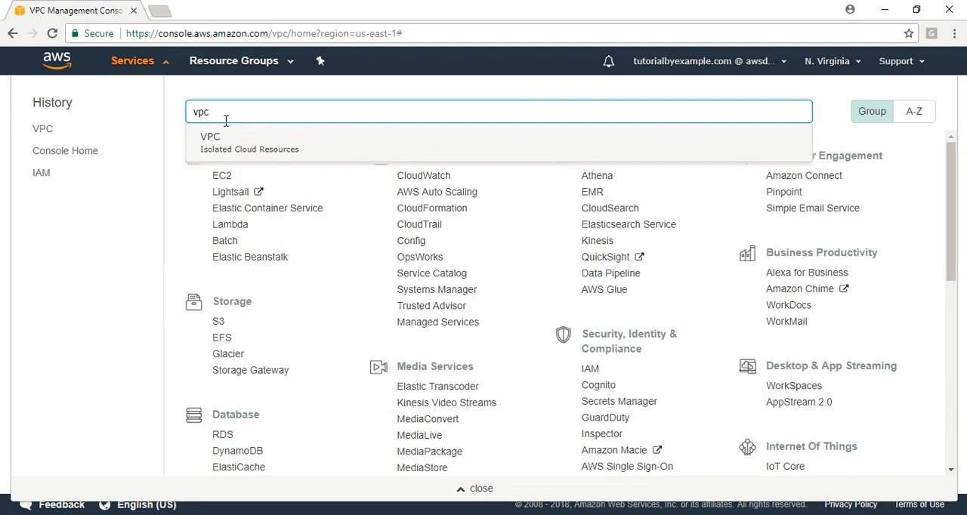
{"action": "left_click", "coordinate": [203, 145]}
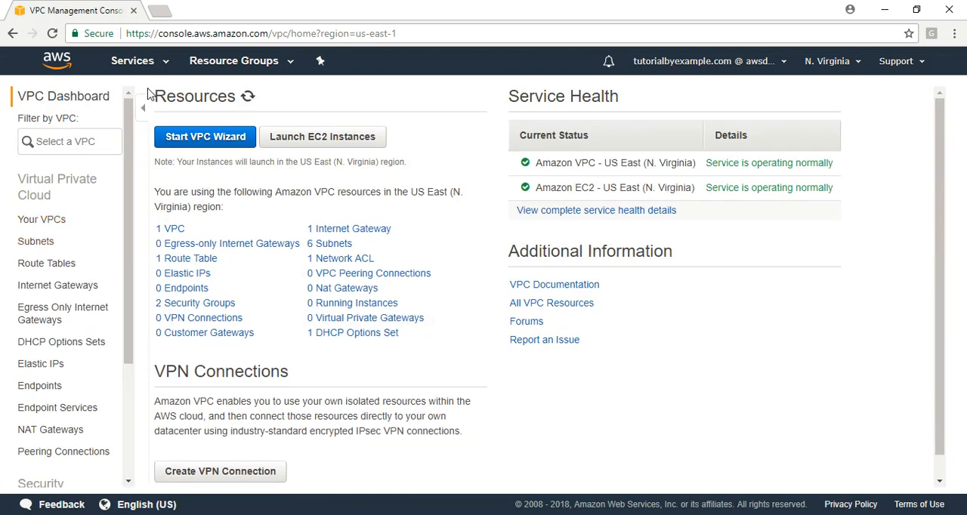
{"action": "left_click", "coordinate": [44, 221]}
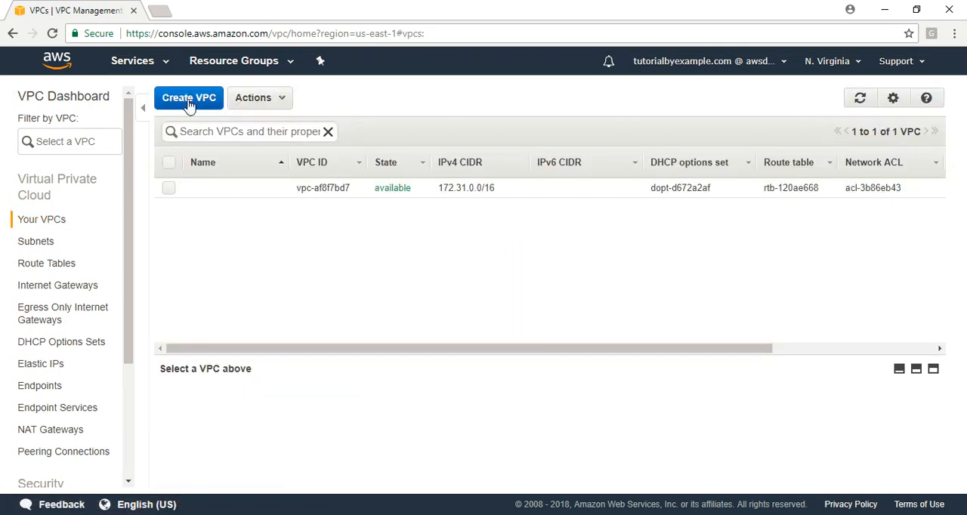
Create a VPC named myVPC01 with IPv4 CIDR block 10.0.0.0/16, no IPv6 CIDR block and Default tenancy.
{"action": "left_click", "coordinate": [189, 102]}
{"action": "left_click", "coordinate": [428, 274]}
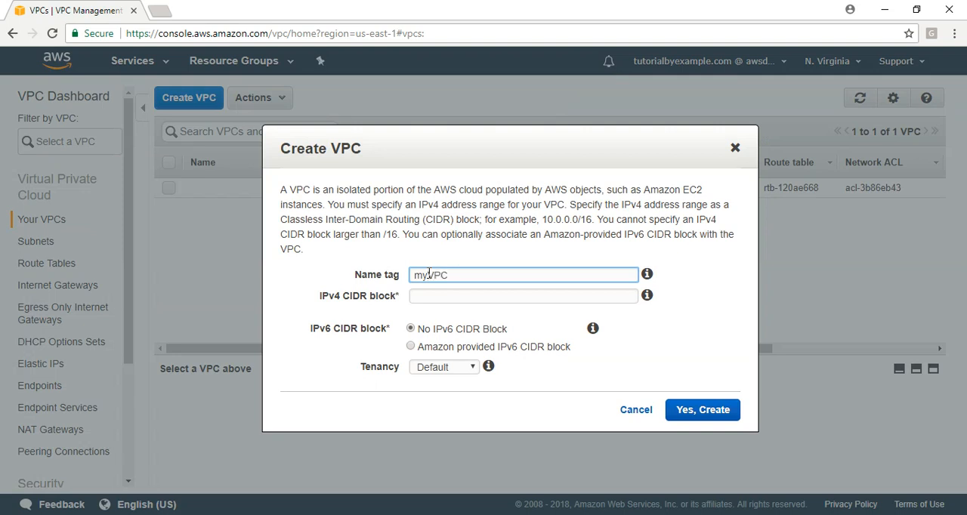
{"action": "left_click", "coordinate": [469, 305]}
{"action": "left_click", "coordinate": [473, 299]}
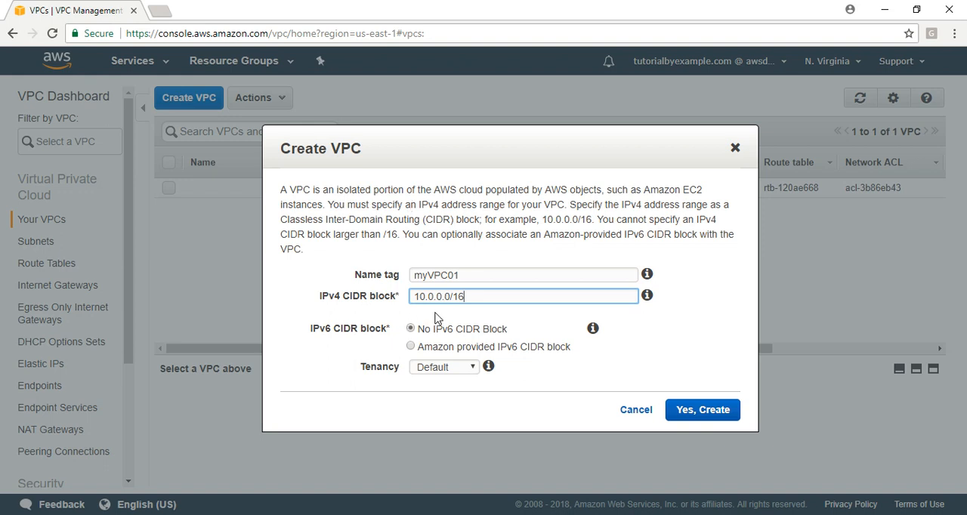
{"action": "left_click", "coordinate": [446, 368]}
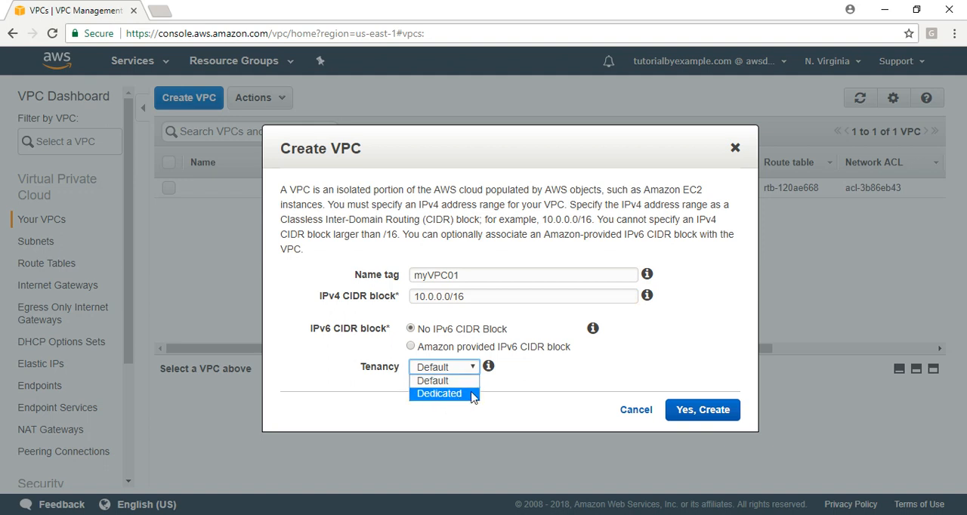
{"action": "left_click", "coordinate": [461, 381]}
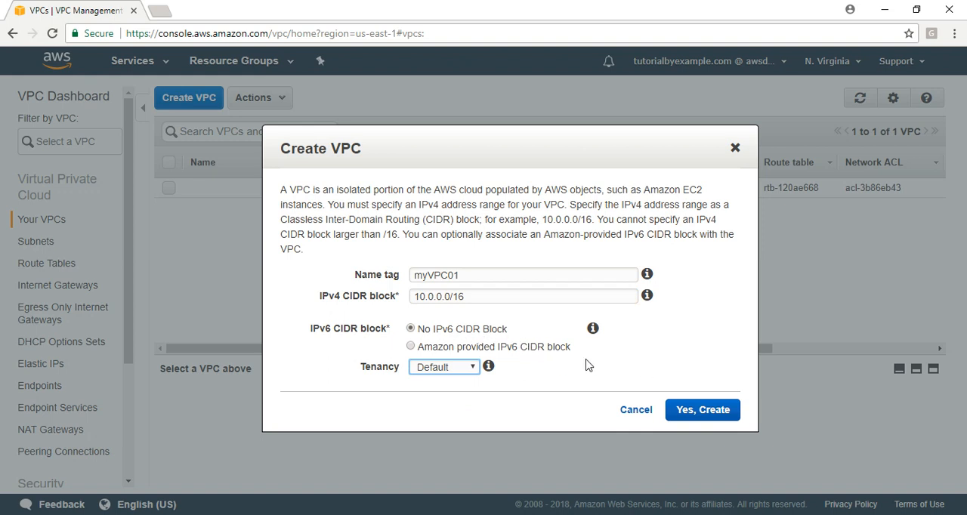
{"action": "left_click", "coordinate": [686, 418]}
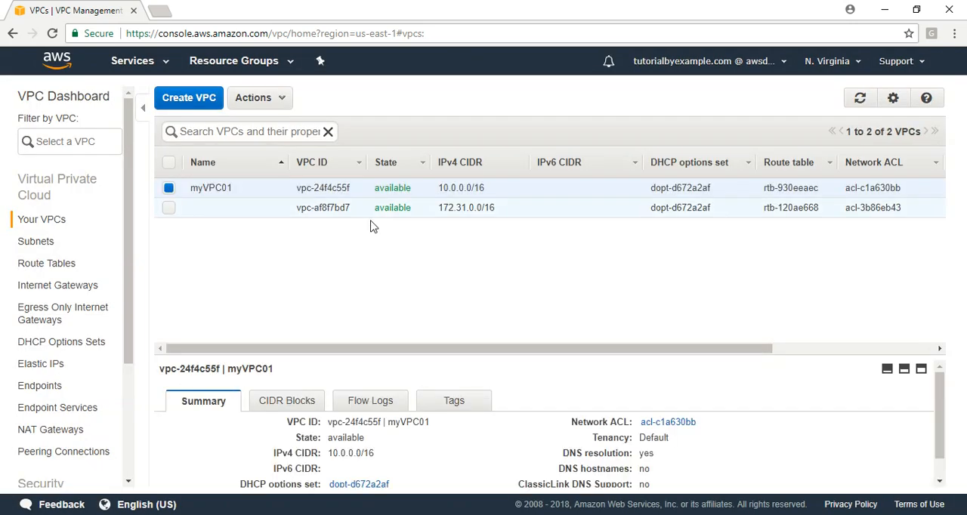
Examine the routes, subnet associations and route propagation of myVPC01's route table, and check the list of subnets.
{"action": "left_click_drag", "start_coordinate": [328, 361], "coordinate": [331, 257]}
{"action": "left_click", "coordinate": [38, 266]}
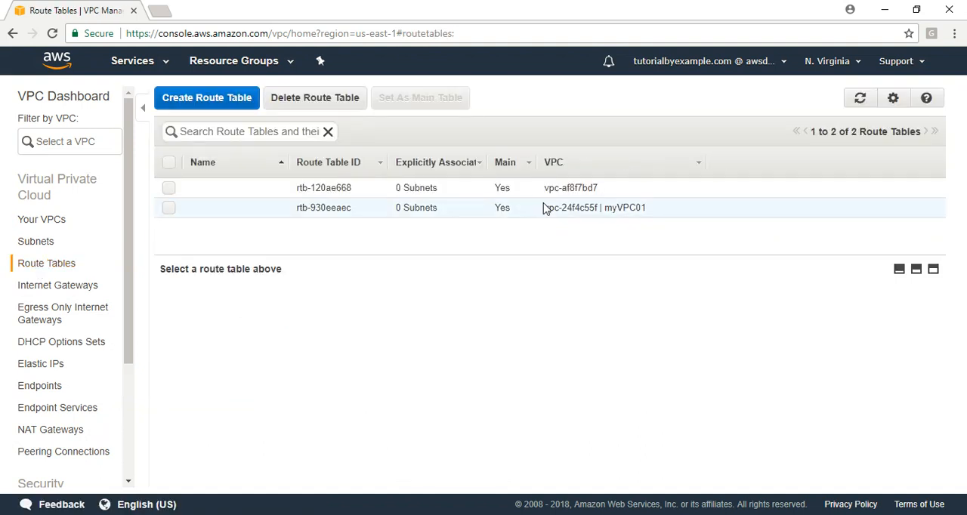
{"action": "left_click", "coordinate": [551, 208]}
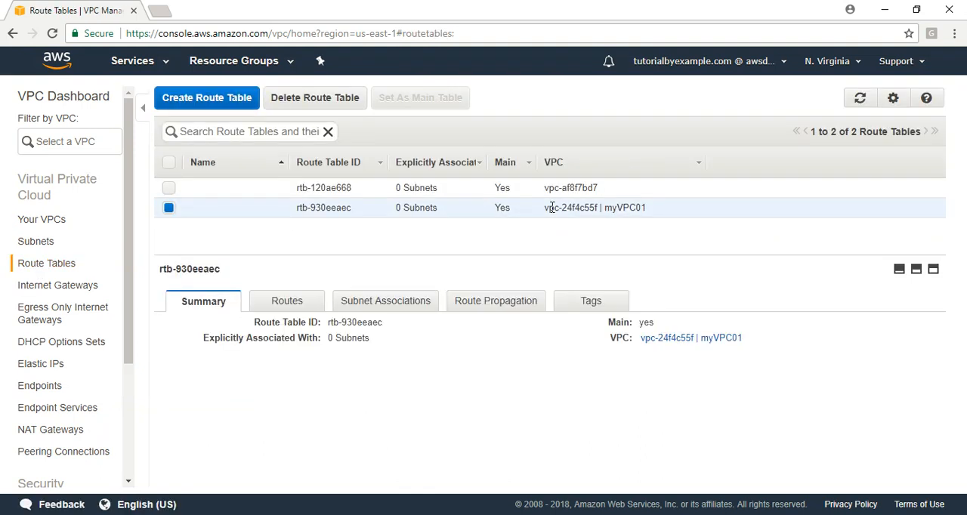
{"action": "left_click", "coordinate": [311, 305]}
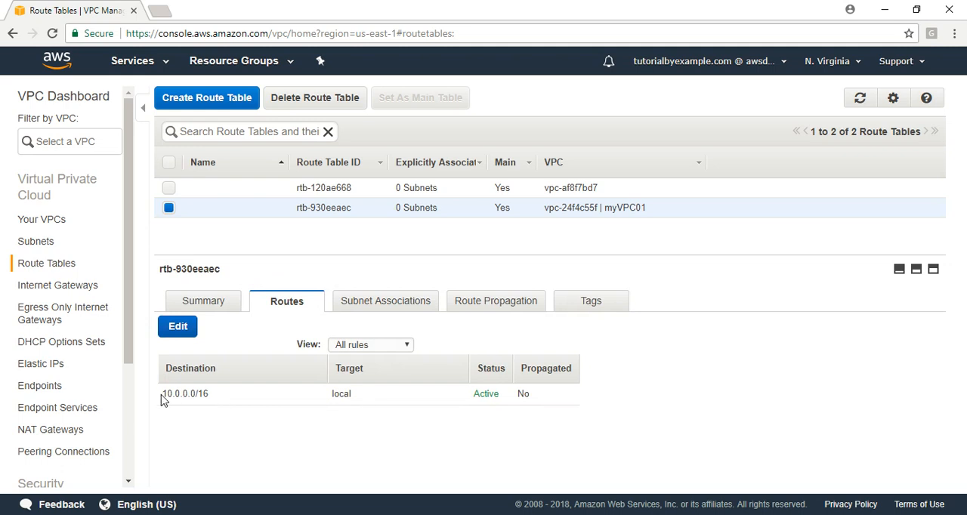
{"action": "left_click_drag", "start_coordinate": [161, 401], "coordinate": [537, 393]}
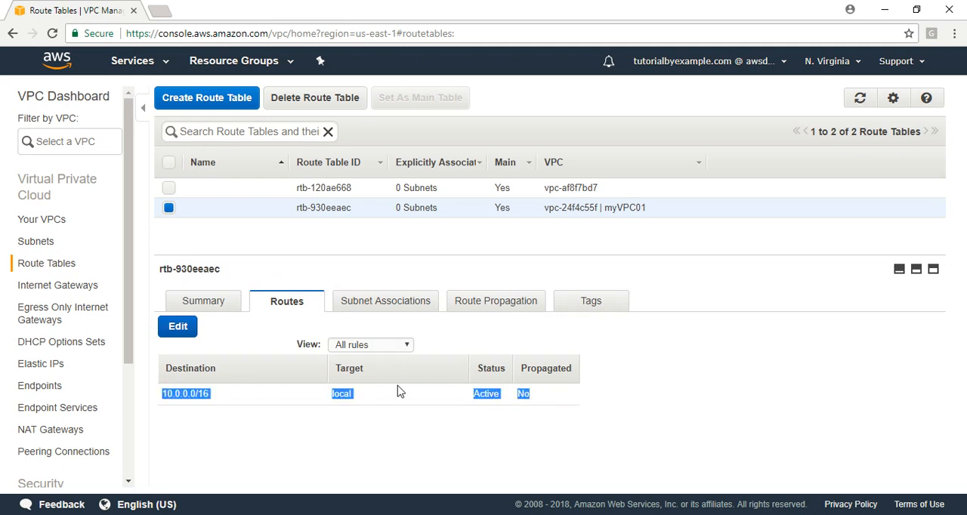
{"action": "left_click", "coordinate": [368, 301]}
{"action": "left_click", "coordinate": [521, 302]}
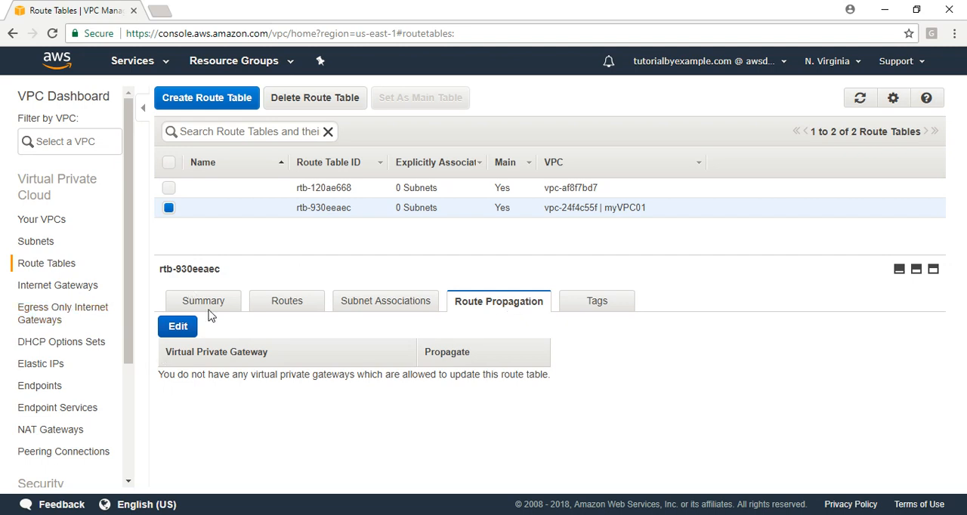
{"action": "left_click", "coordinate": [35, 242]}
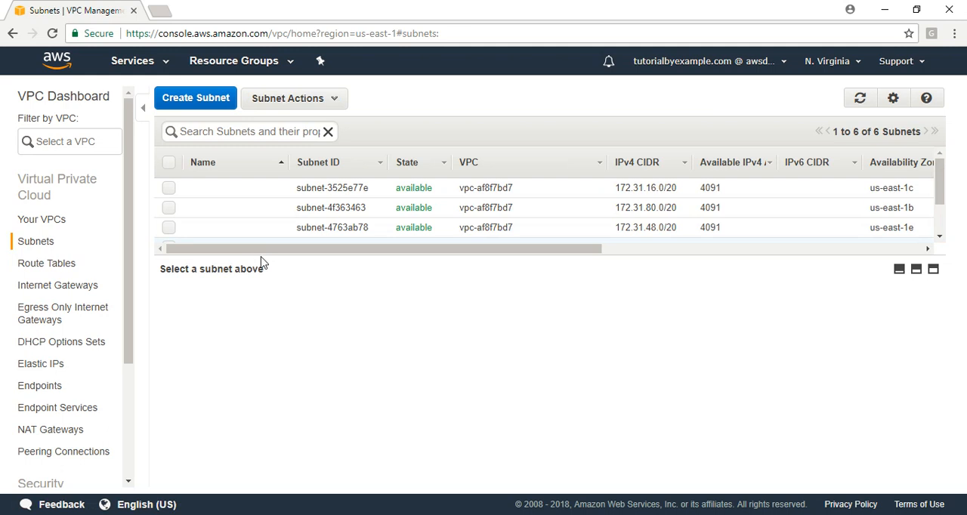
{"action": "left_click_drag", "start_coordinate": [261, 262], "coordinate": [250, 300]}
Create an internet gateway with the name tag myIG01.
{"action": "left_click", "coordinate": [82, 288]}
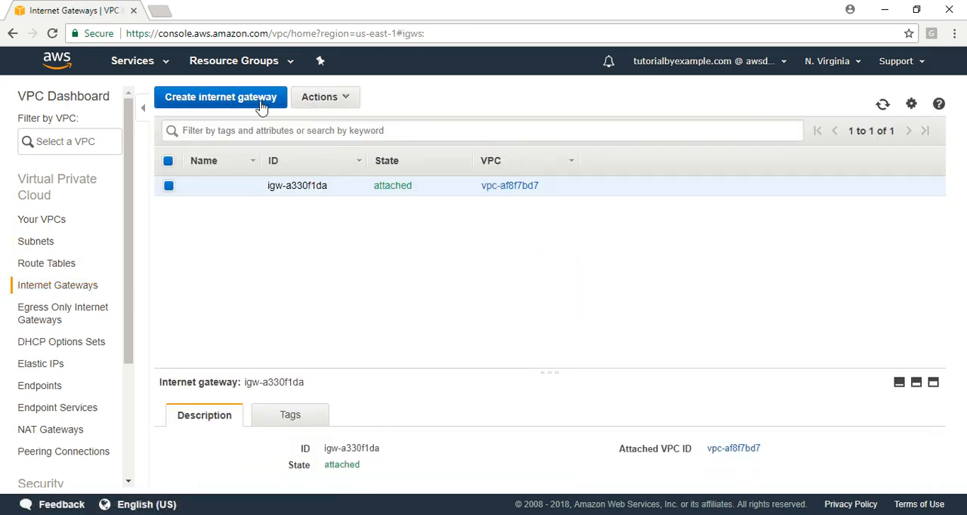
{"action": "left_click", "coordinate": [260, 102]}
{"action": "left_click", "coordinate": [291, 196]}
{"action": "type", "text": "m"}
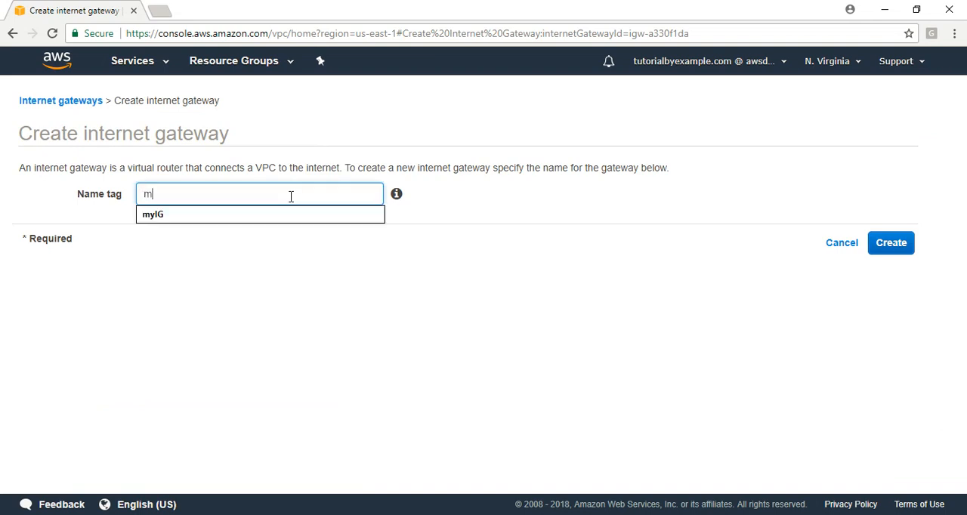
{"action": "type", "text": "yIG"}
{"action": "key", "text": "BackSpace"}
{"action": "type", "text": "01"}
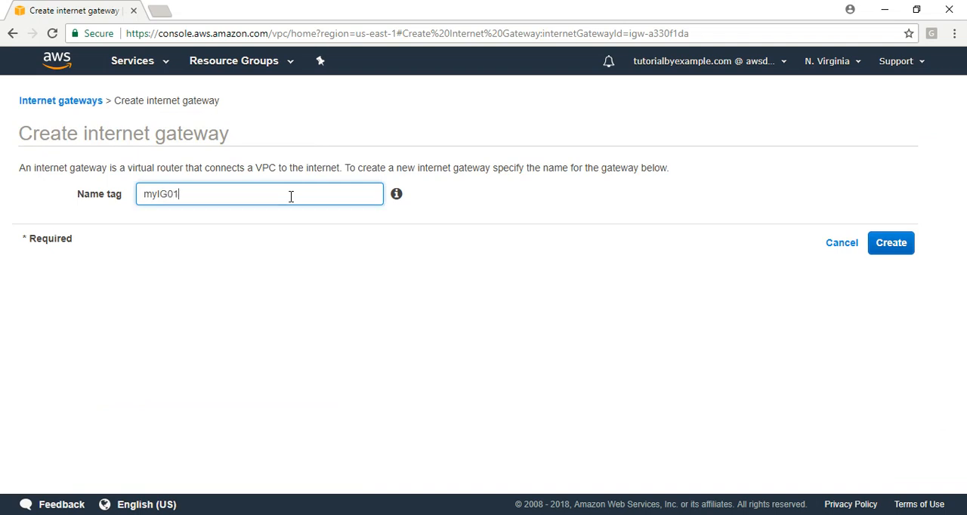
{"action": "left_click", "coordinate": [900, 248]}
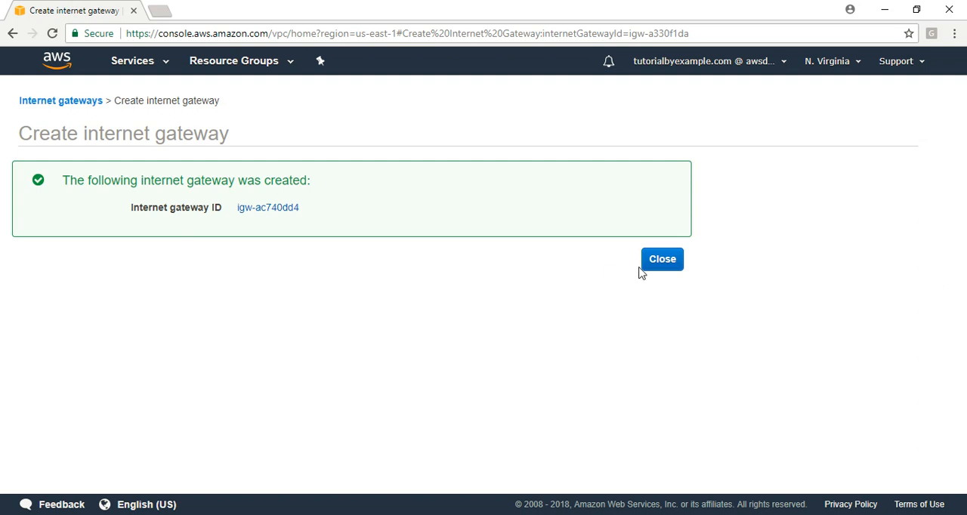
{"action": "left_click", "coordinate": [660, 260]}
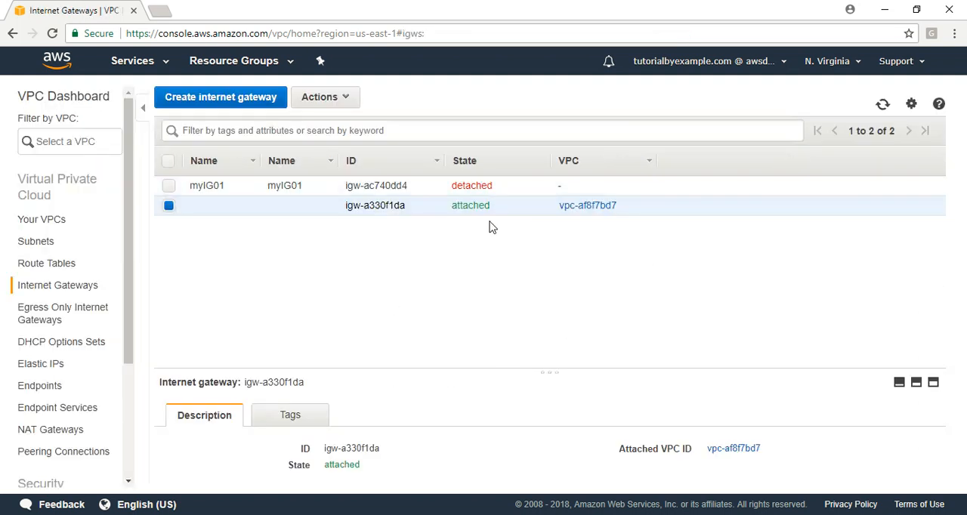
Start attaching the internet gateway myIG01 to a VPC and choose myVPC01 as the target.
{"action": "left_click", "coordinate": [370, 186]}
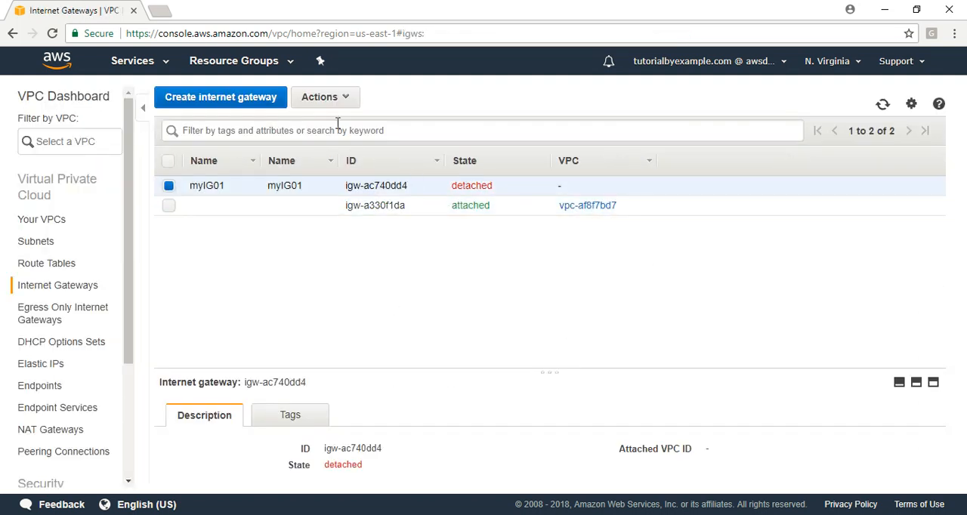
{"action": "left_click", "coordinate": [346, 101]}
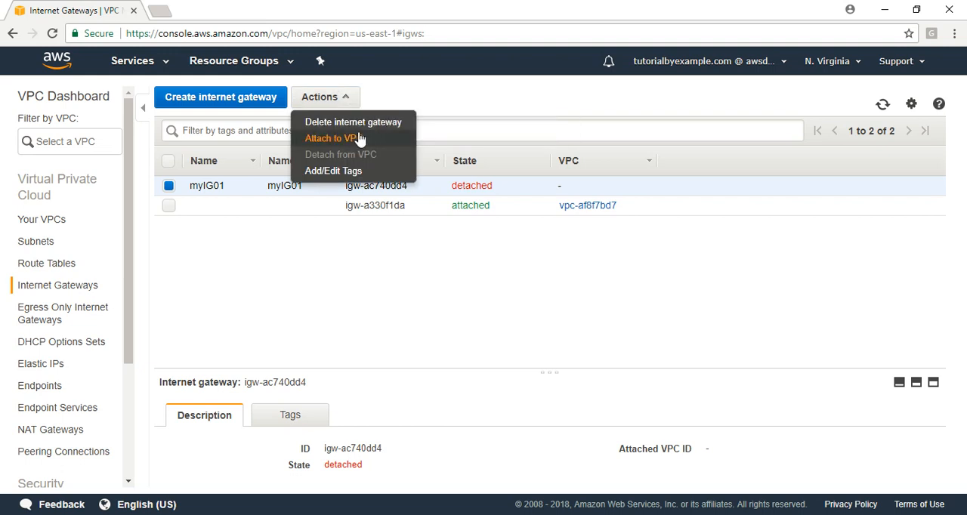
{"action": "left_click", "coordinate": [340, 139]}
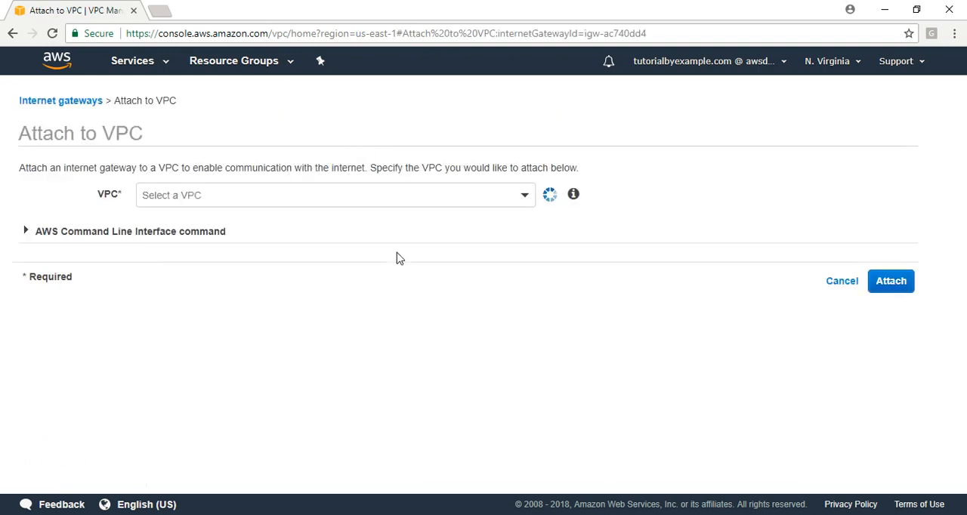
{"action": "left_click", "coordinate": [397, 198]}
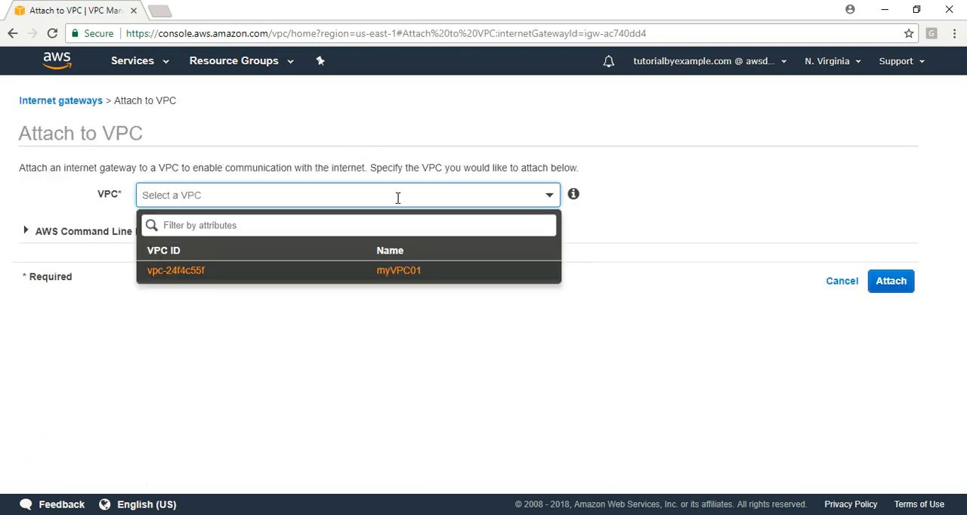
{"action": "left_click", "coordinate": [199, 278]}
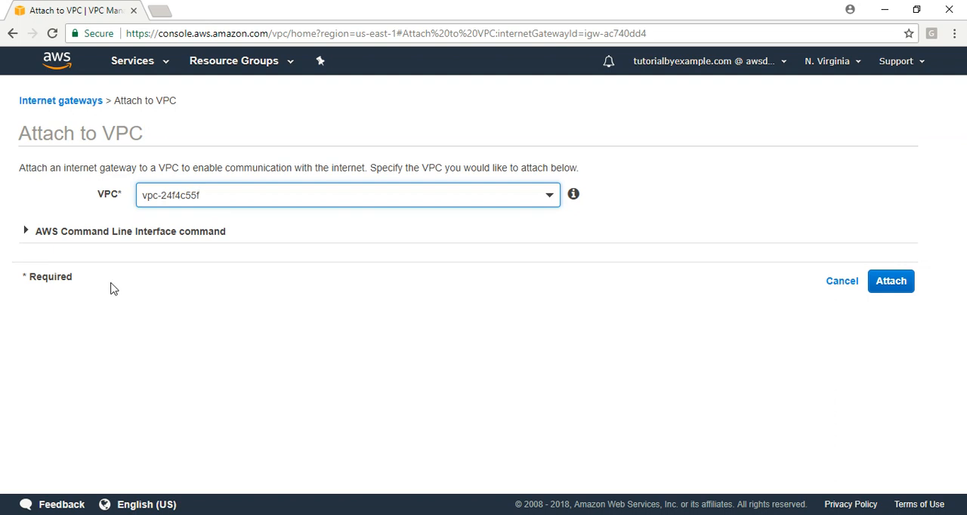
View the equivalent AWS CLI command and its platform options, and complete attaching the internet gateway to the VPC.
{"action": "left_click", "coordinate": [27, 234]}
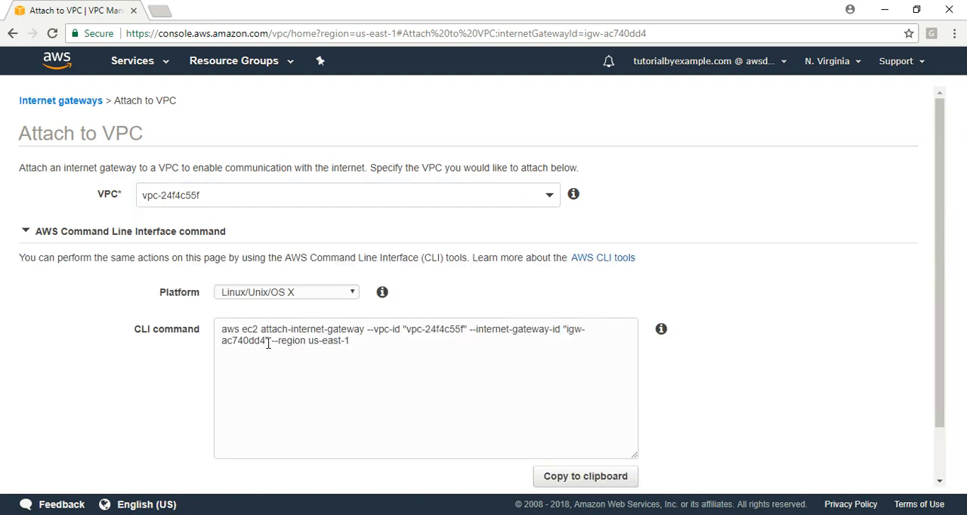
{"action": "left_click", "coordinate": [361, 341]}
{"action": "left_click", "coordinate": [354, 293]}
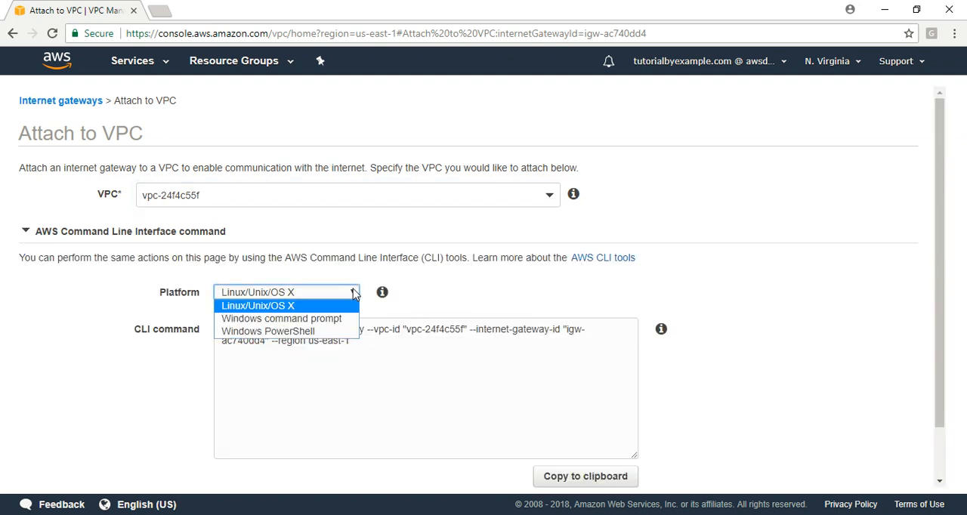
{"action": "left_click", "coordinate": [874, 303]}
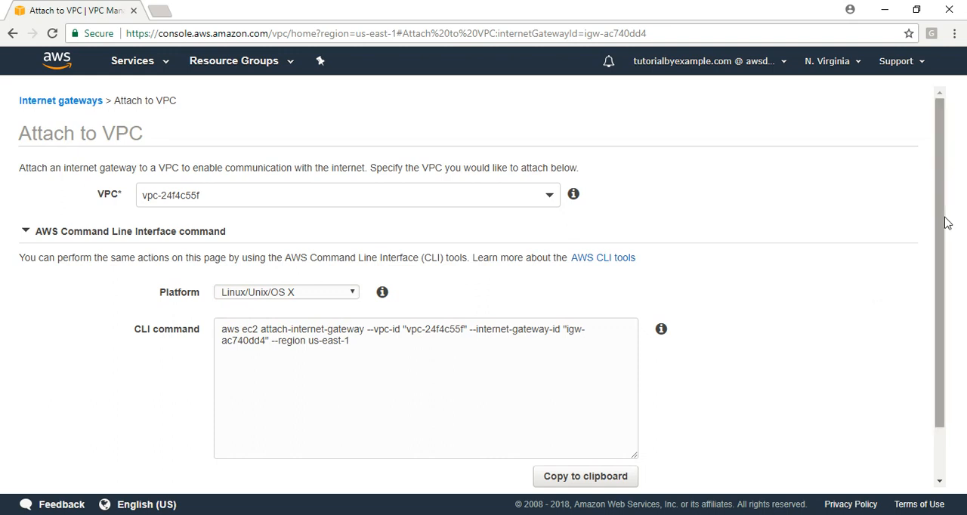
{"action": "left_click_drag", "start_coordinate": [943, 219], "coordinate": [936, 351]}
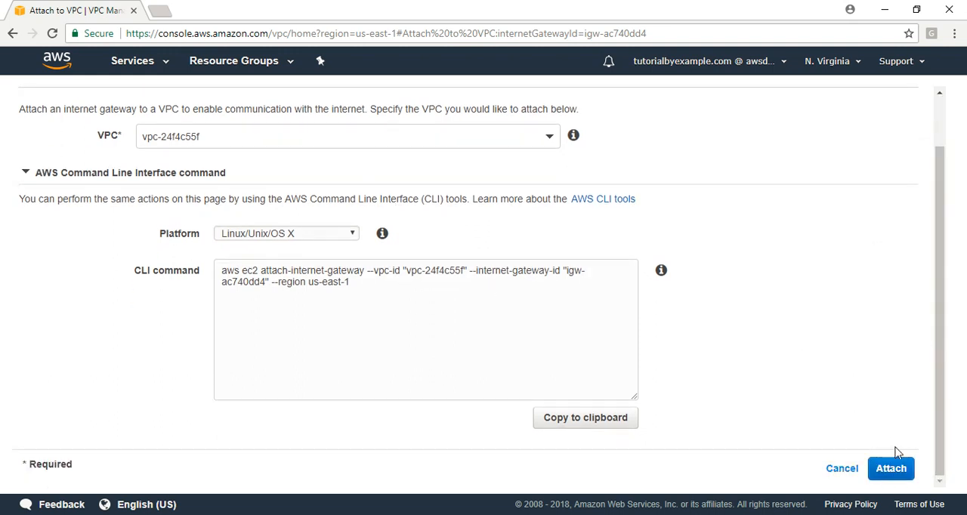
{"action": "left_click", "coordinate": [891, 479]}
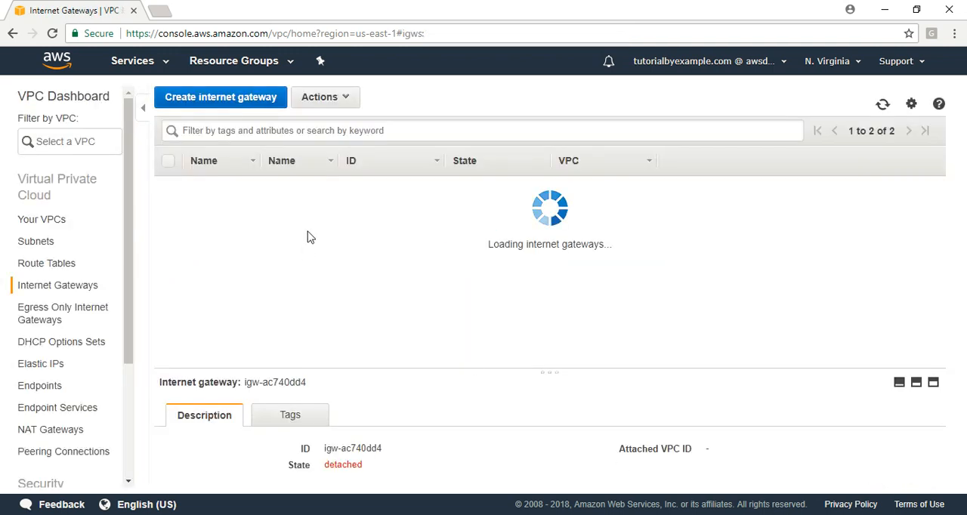
Examine the Default VPC setting of both entries in the VPC list and the details of the 172.31.0.0/16 VPC.
{"action": "left_click", "coordinate": [51, 219]}
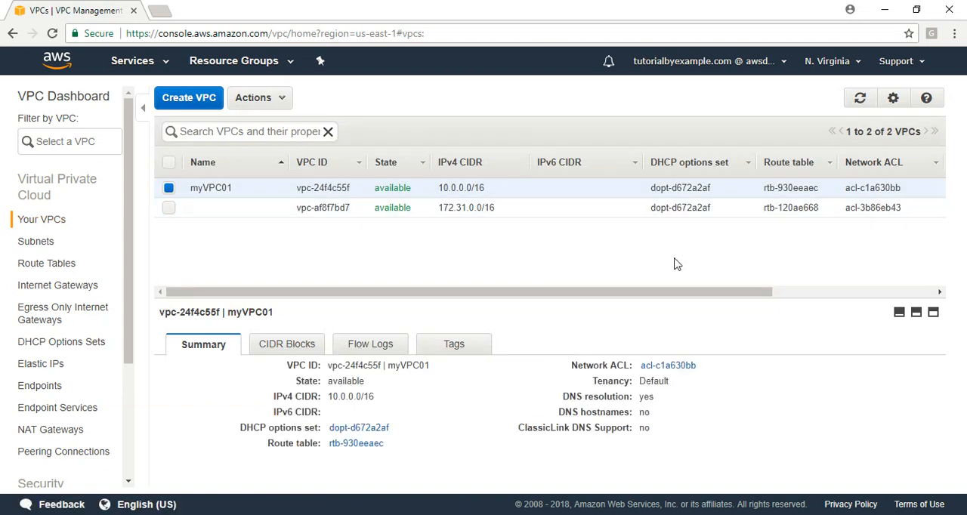
{"action": "left_click_drag", "start_coordinate": [615, 294], "coordinate": [871, 261]}
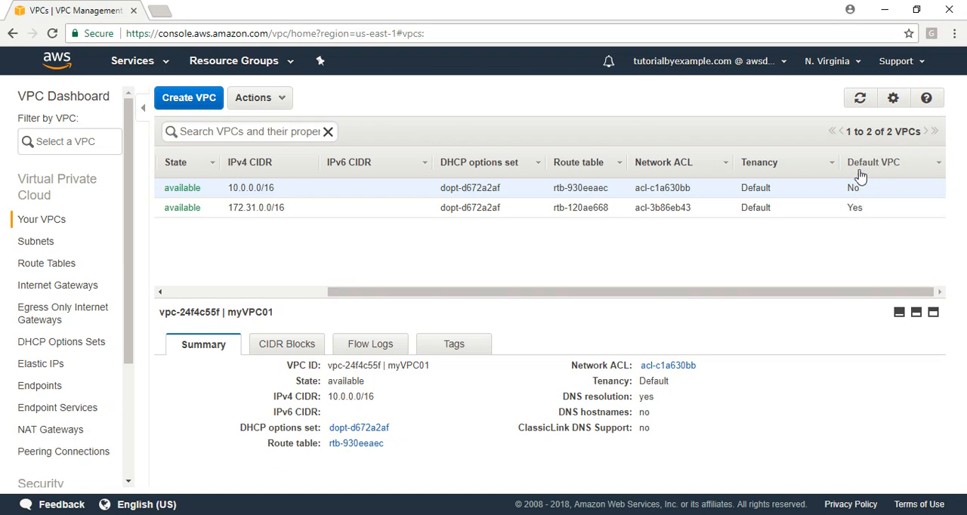
{"action": "left_click", "coordinate": [872, 214]}
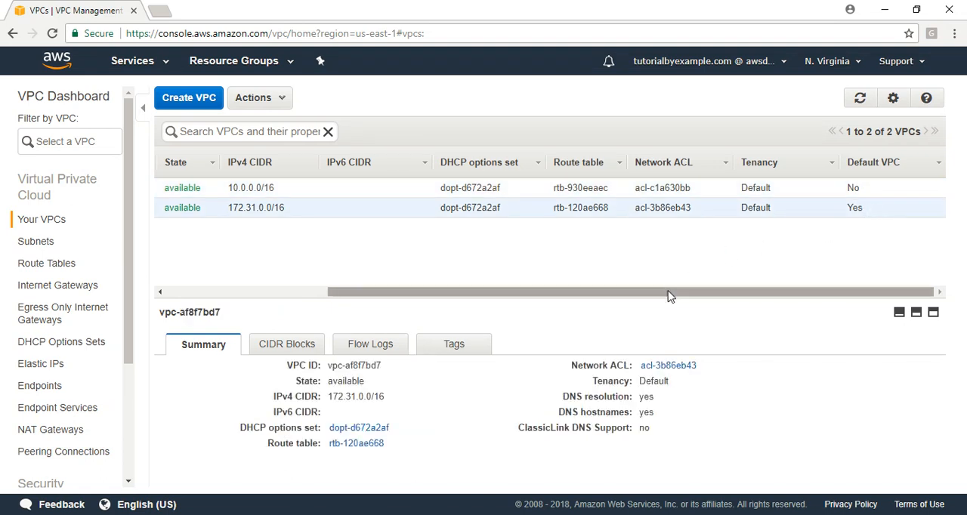
{"action": "left_click_drag", "start_coordinate": [666, 295], "coordinate": [276, 295]}
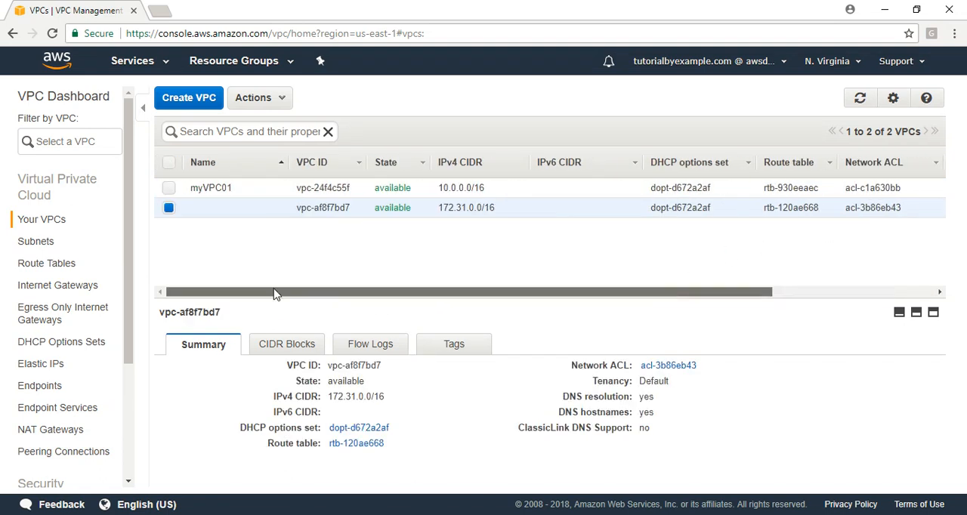
Clear the selection of both VPCs in the VPC list and view the existing route tables.
{"action": "left_click", "coordinate": [168, 189]}
{"action": "left_click", "coordinate": [168, 208]}
{"action": "left_click", "coordinate": [168, 188]}
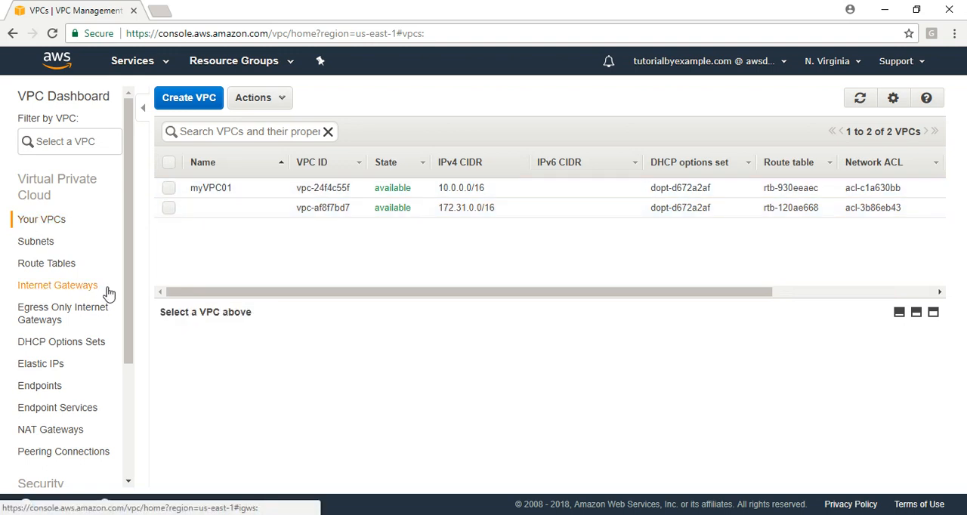
{"action": "left_click", "coordinate": [41, 268]}
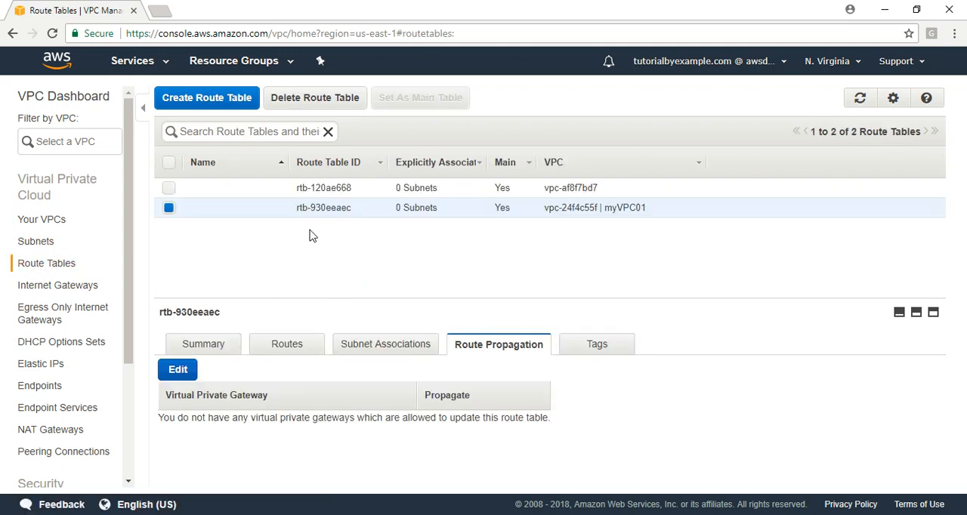
Start creating a subnet with the name tag myPubSubnet01 and choose myVPC01 as its VPC.
{"action": "left_click", "coordinate": [36, 242]}
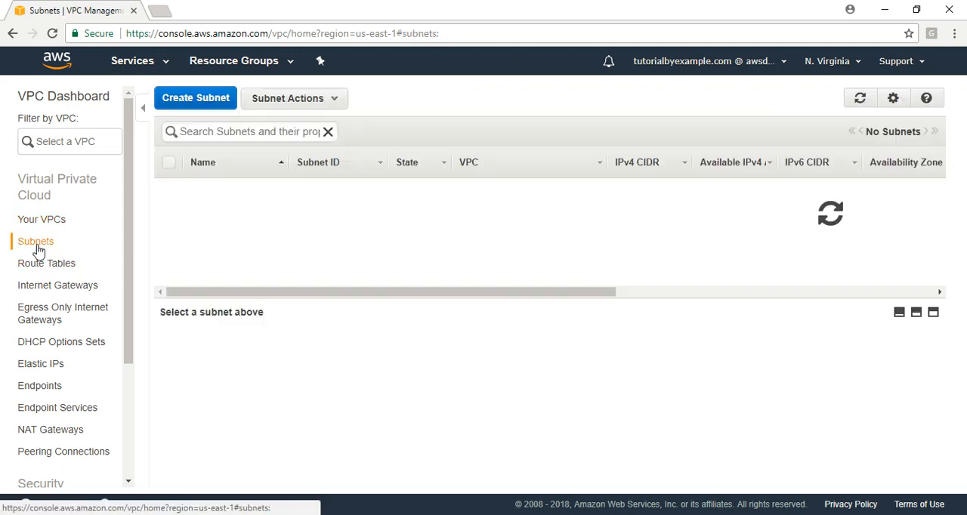
{"action": "left_click", "coordinate": [199, 100]}
{"action": "left_click", "coordinate": [502, 230]}
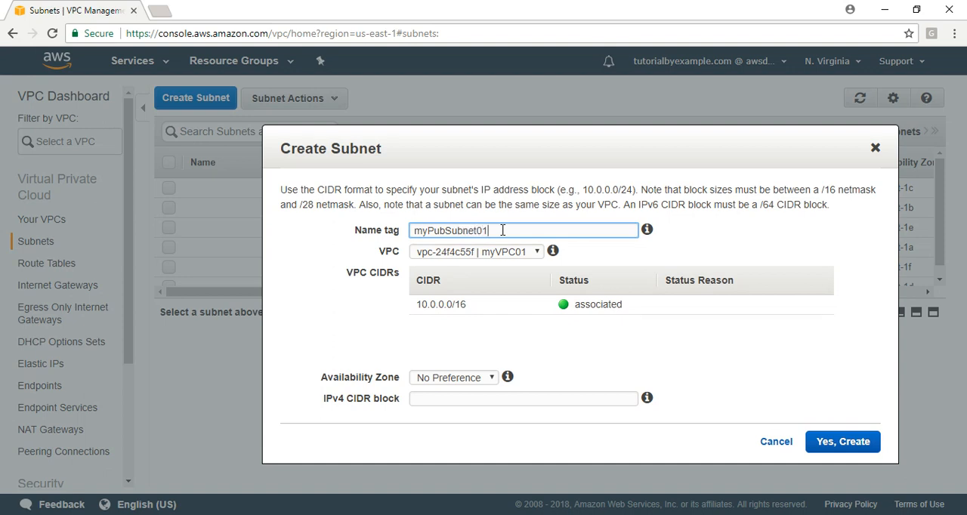
{"action": "left_click", "coordinate": [532, 253]}
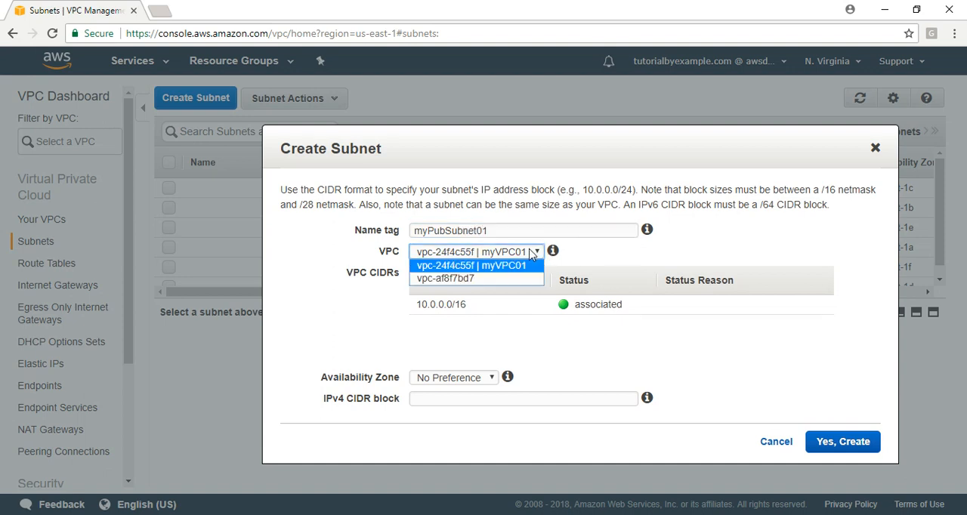
{"action": "left_click", "coordinate": [490, 268]}
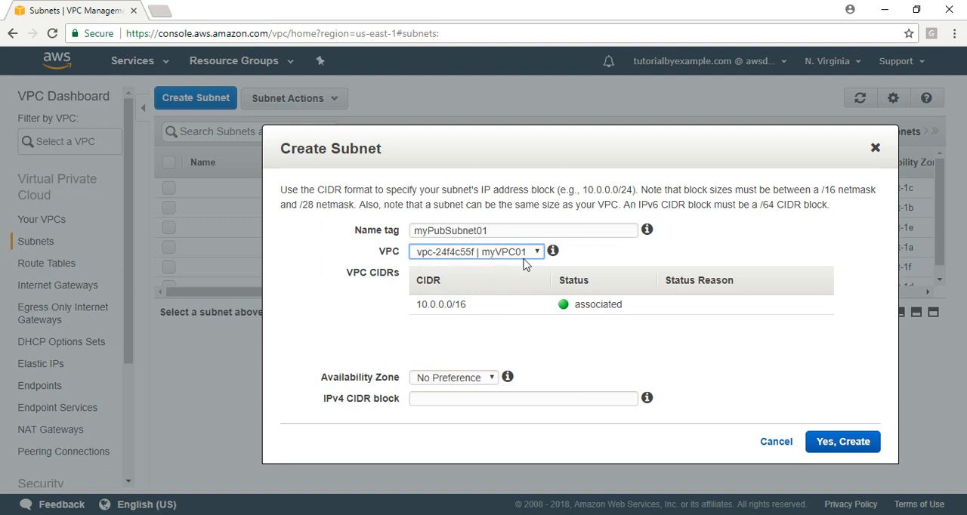
Set the subnet's availability zone to us-east-1a and its IPv4 CIDR block to 10.0.0.0/24, and create it.
{"action": "left_click", "coordinate": [445, 380]}
{"action": "left_click", "coordinate": [438, 406]}
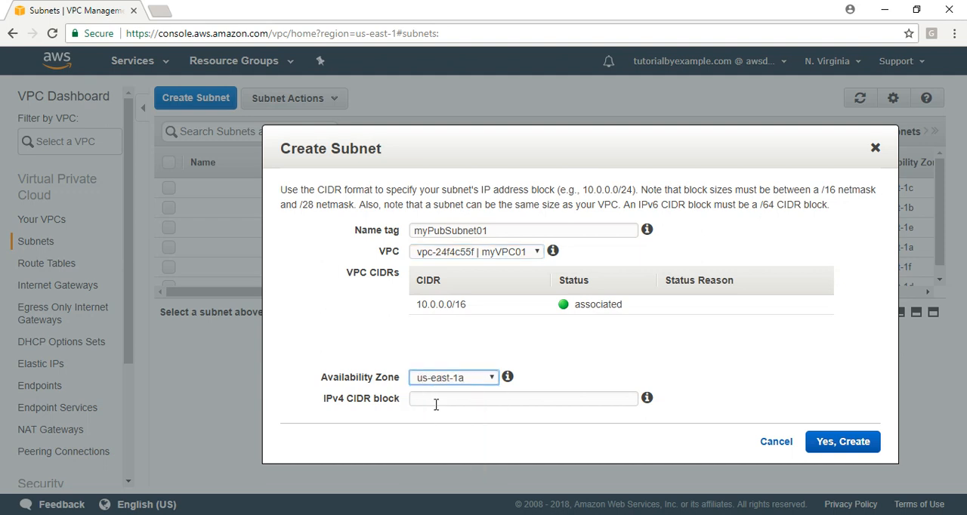
{"action": "key", "text": "alt+Tab"}
{"action": "left_click", "coordinate": [473, 400]}
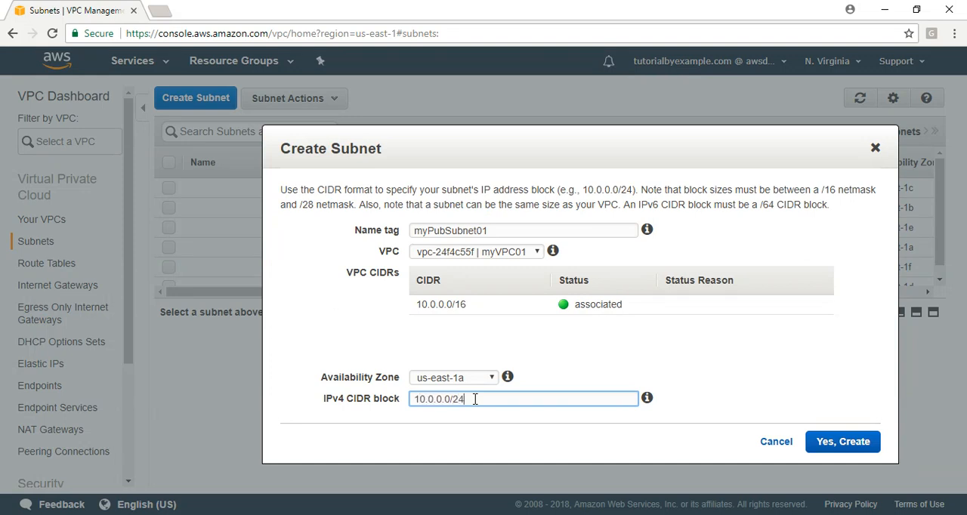
{"action": "left_click", "coordinate": [785, 390]}
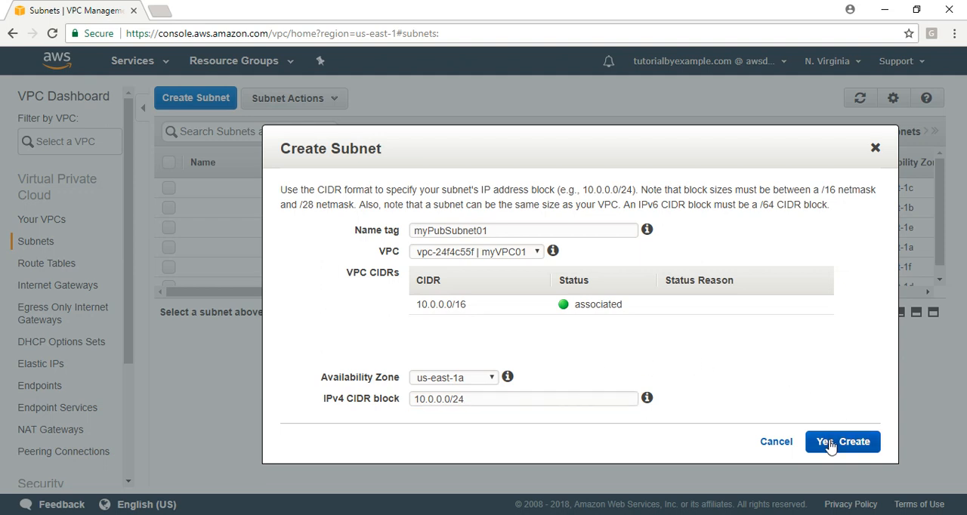
{"action": "left_click", "coordinate": [831, 446]}
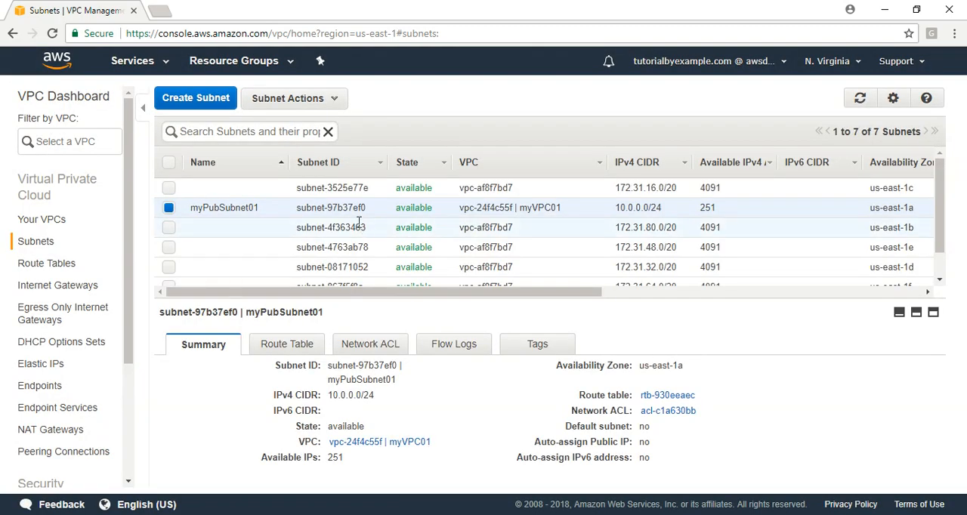
Examine the route table and the inbound and outbound network ACL rules of myPubSubnet01.
{"action": "left_click_drag", "start_coordinate": [317, 311], "coordinate": [319, 254]}
{"action": "left_click", "coordinate": [284, 286]}
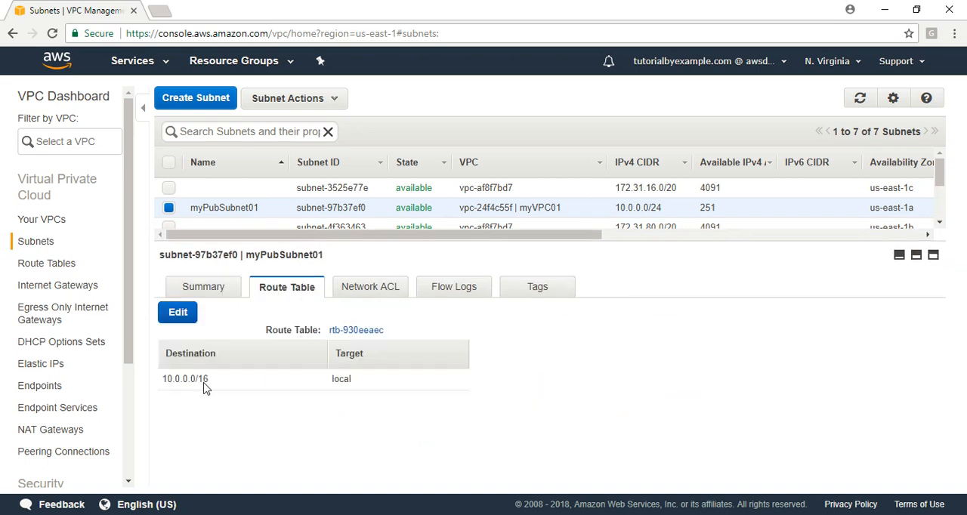
{"action": "left_click", "coordinate": [391, 294]}
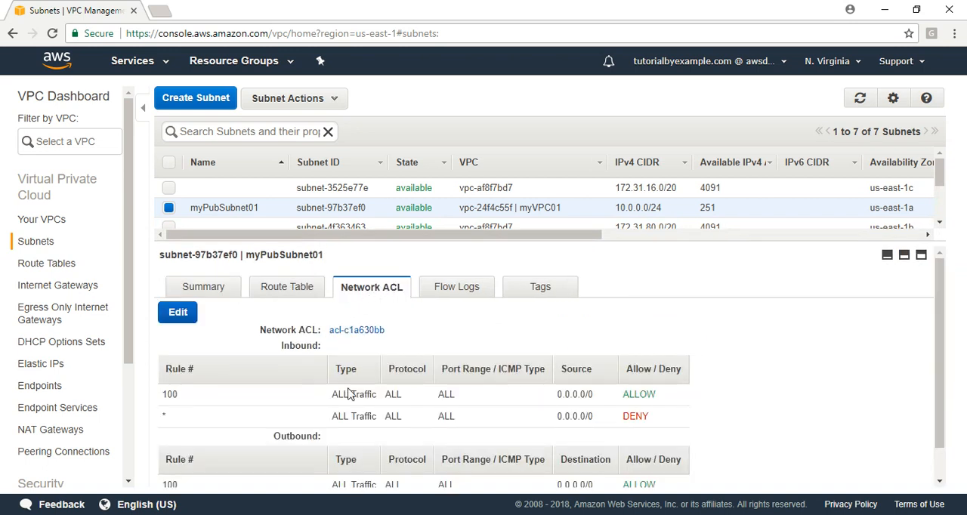
{"action": "scroll", "coordinate": [953, 453], "scroll_direction": "down", "scroll_amount": 1}
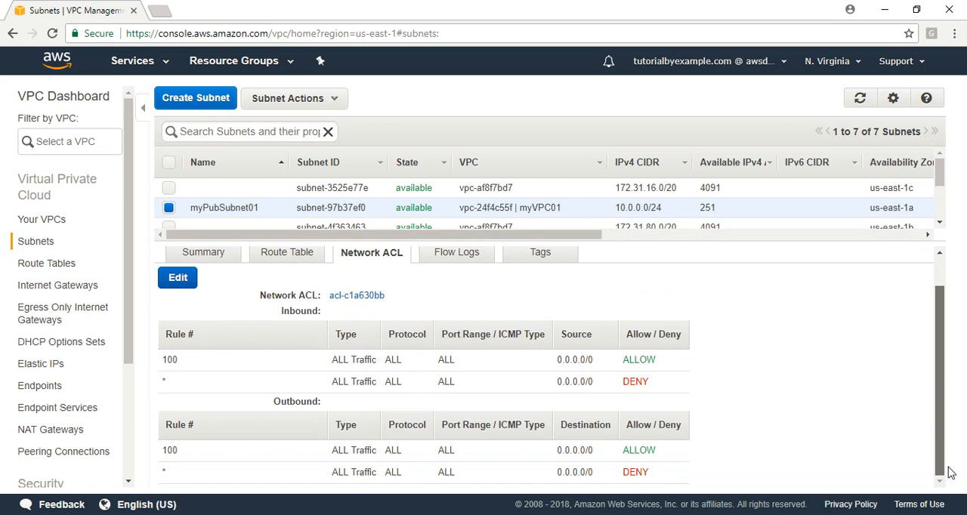
{"action": "scroll", "coordinate": [951, 457], "scroll_direction": "up", "scroll_amount": 1}
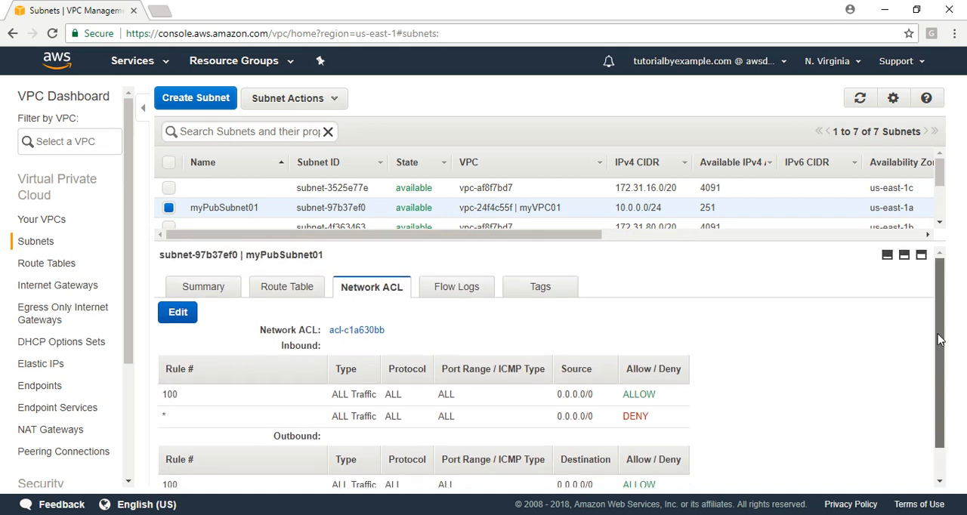
{"action": "scroll", "coordinate": [952, 425], "scroll_direction": "down", "scroll_amount": 1}
{"action": "scroll", "coordinate": [955, 334], "scroll_direction": "up", "scroll_amount": 1}
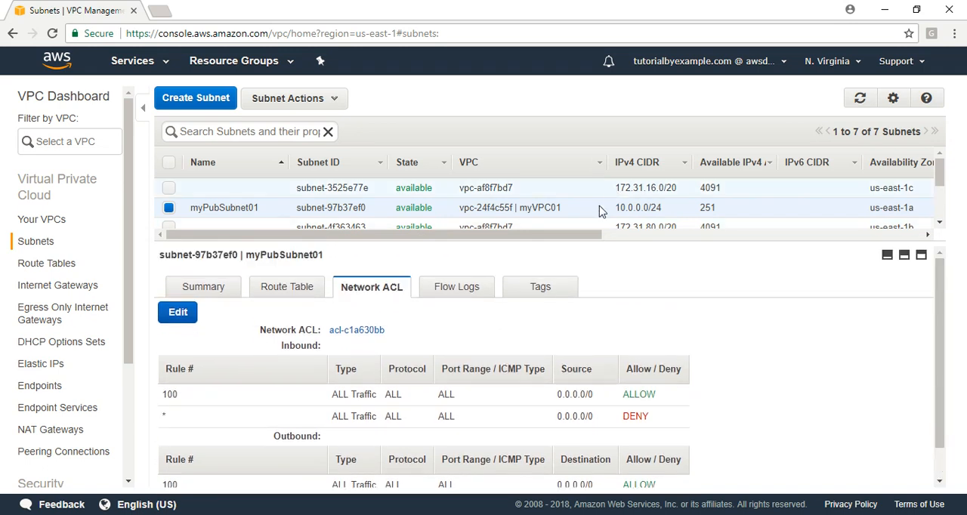
{"action": "left_click_drag", "start_coordinate": [556, 240], "coordinate": [574, 262]}
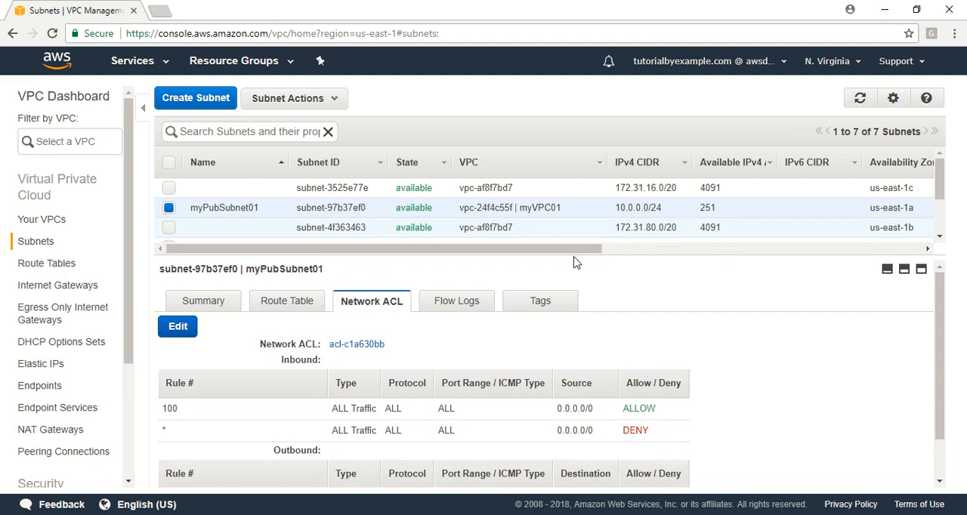
Create a route table with the name tag myCustRT in the VPC myVPC01.
{"action": "left_click", "coordinate": [65, 266]}
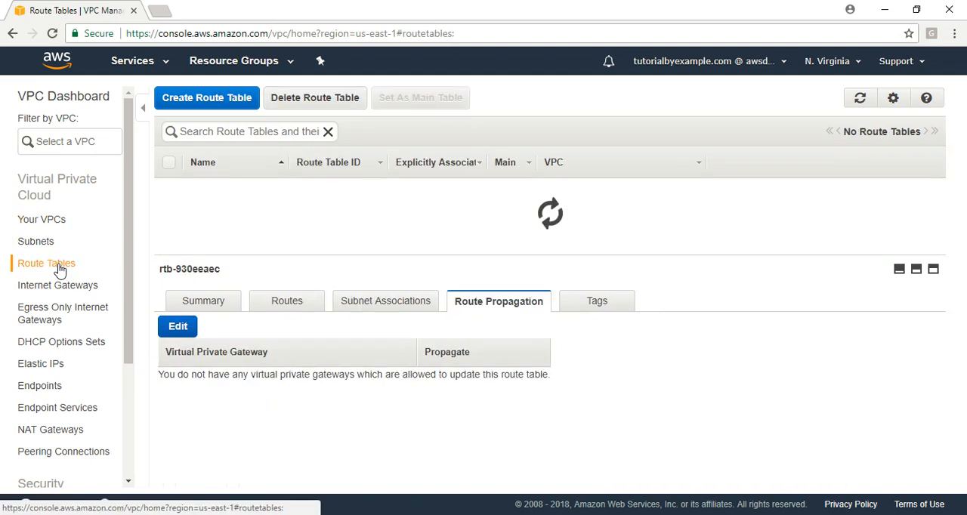
{"action": "left_click", "coordinate": [210, 103]}
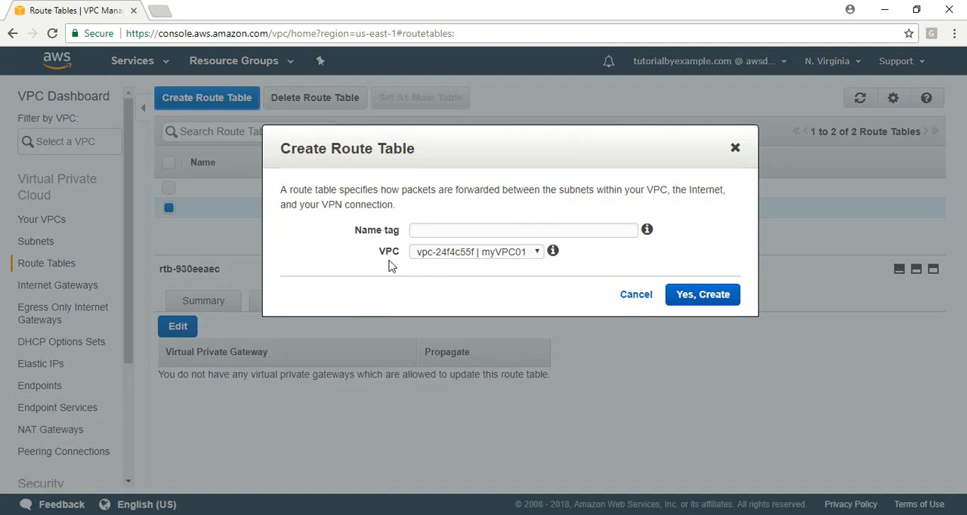
{"action": "left_click", "coordinate": [446, 230]}
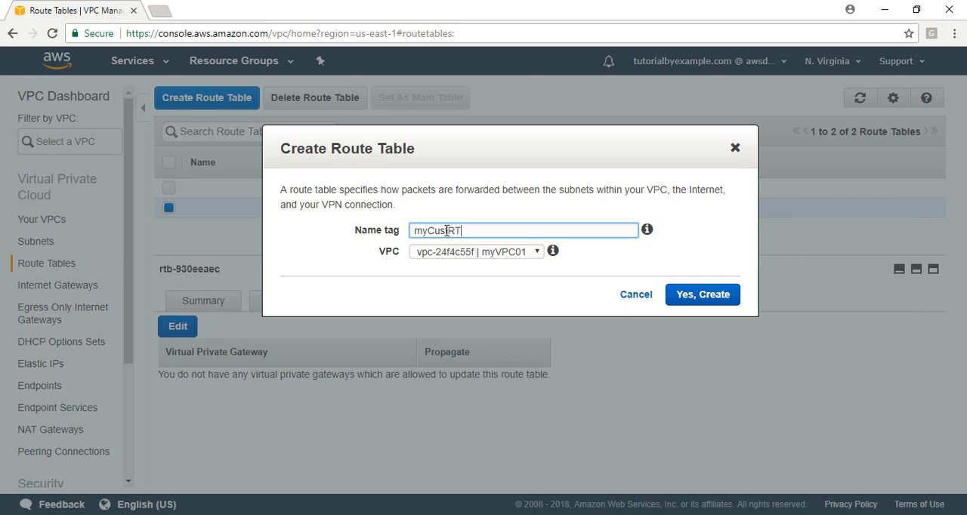
{"action": "left_click", "coordinate": [521, 261]}
{"action": "left_click", "coordinate": [520, 264]}
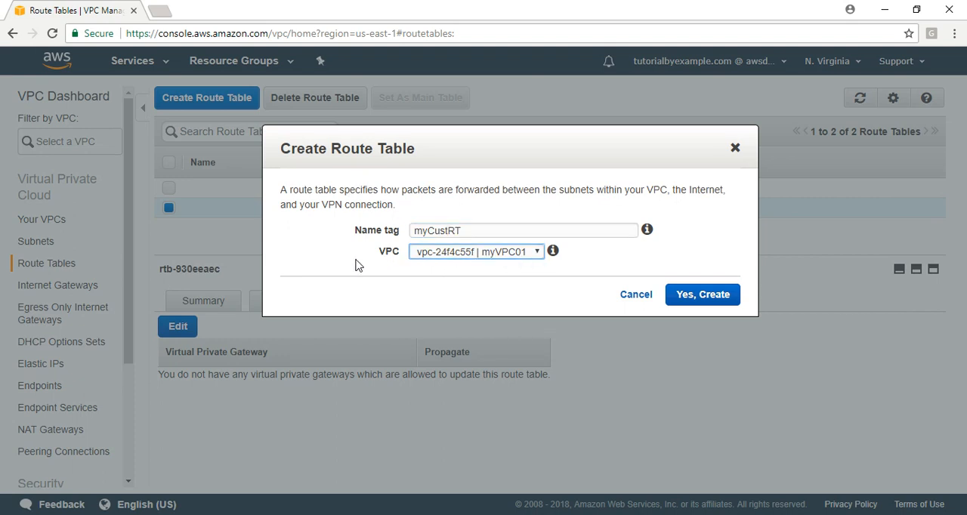
{"action": "left_click", "coordinate": [718, 296]}
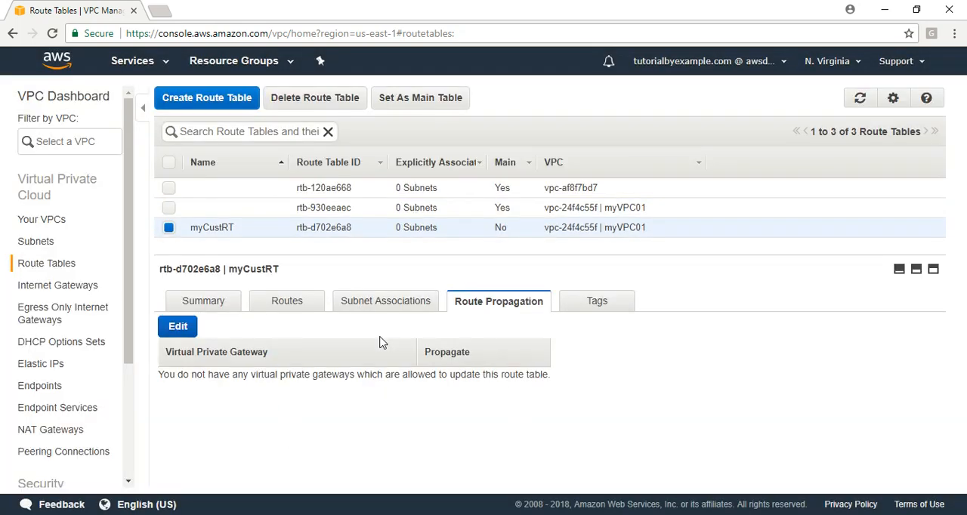
Compare the routes of myVPC01's main route table with those of myCustRT.
{"action": "left_click", "coordinate": [576, 209]}
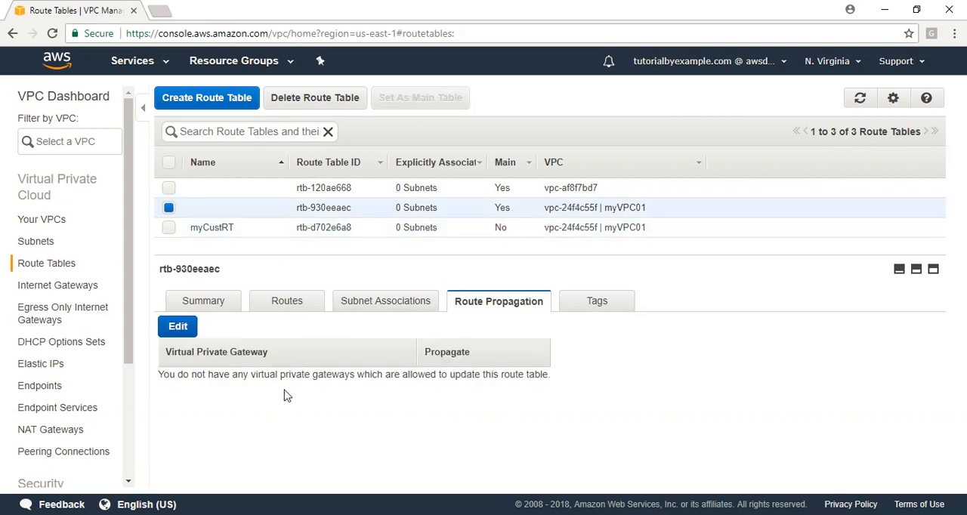
{"action": "left_click", "coordinate": [299, 304]}
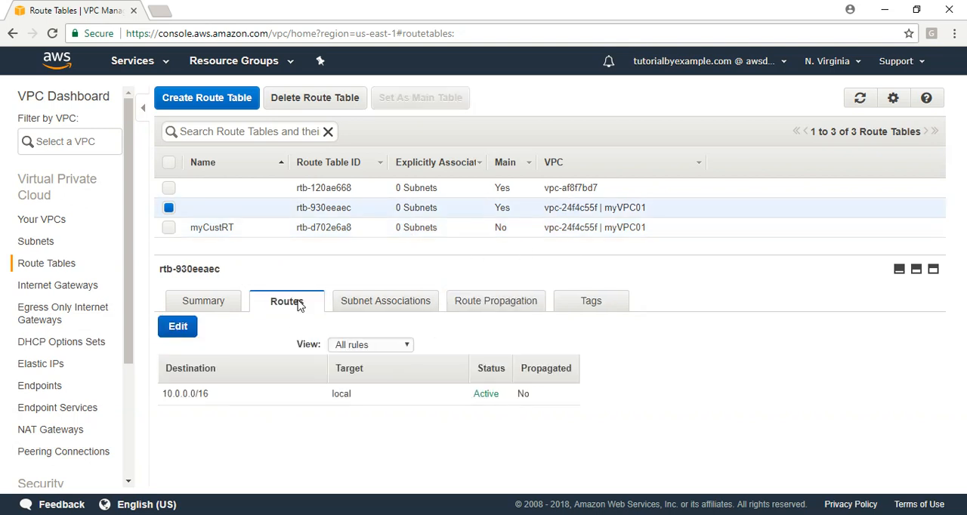
{"action": "left_click", "coordinate": [420, 228]}
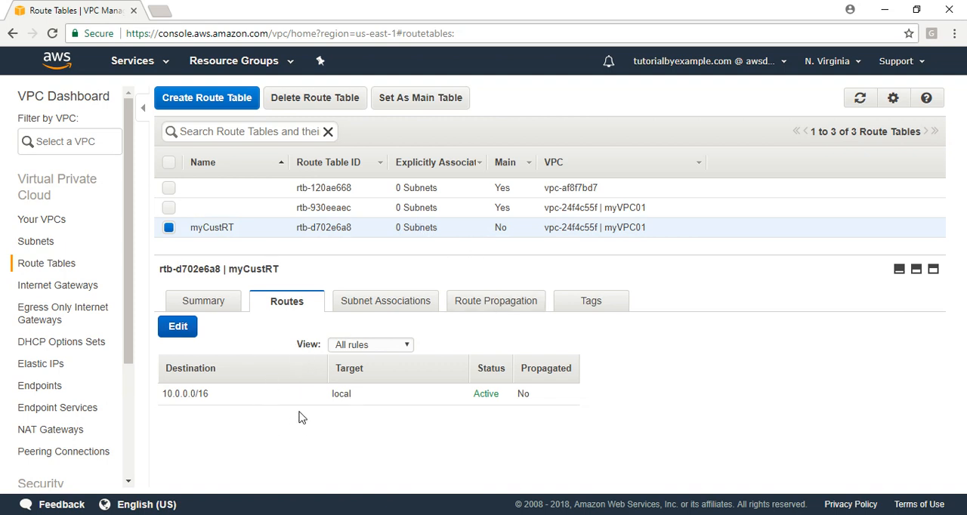
Add a route to myCustRT with destination 0.0.0.0/0 and internet gateway igw-ac740dd4 as target, and save it.
{"action": "left_click", "coordinate": [176, 329]}
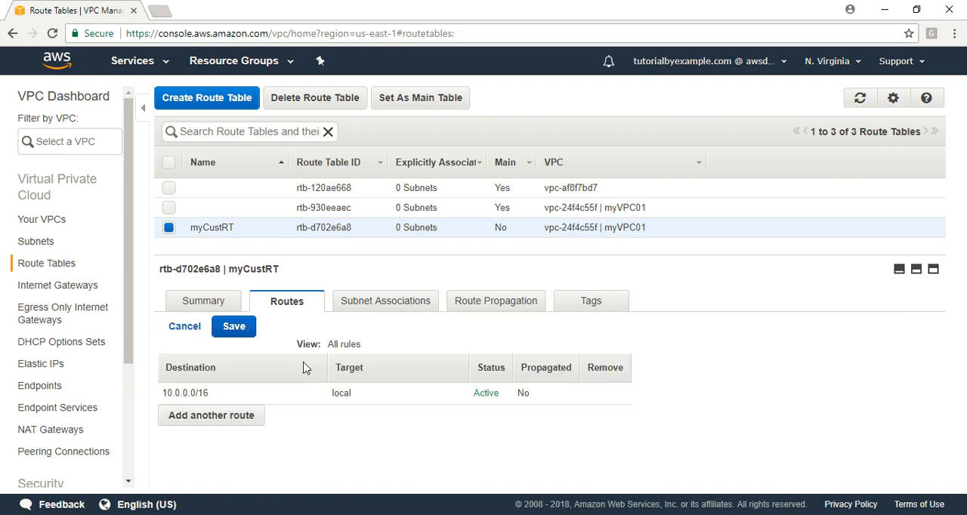
{"action": "left_click", "coordinate": [214, 414]}
{"action": "left_click", "coordinate": [193, 417]}
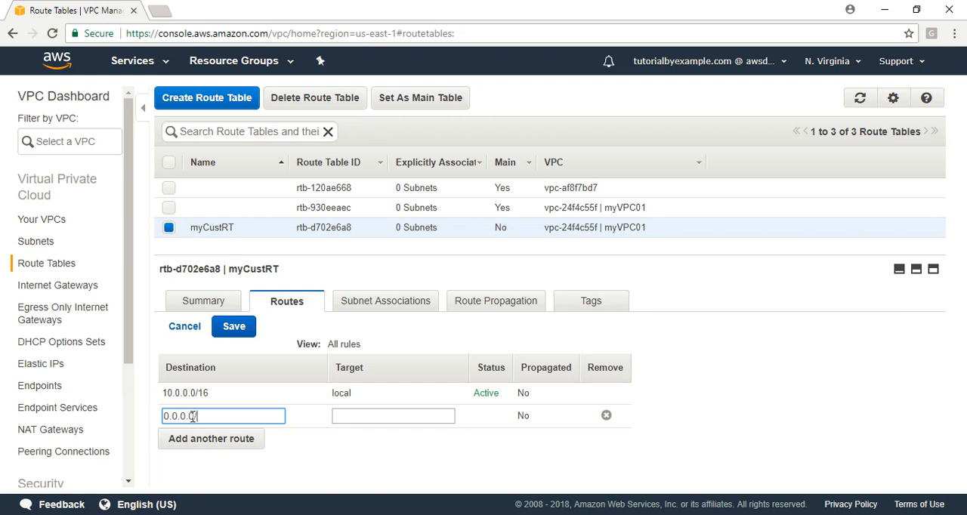
{"action": "type", "text": "0.0.0.0/0"}
{"action": "left_click", "coordinate": [364, 416]}
{"action": "left_click", "coordinate": [366, 438]}
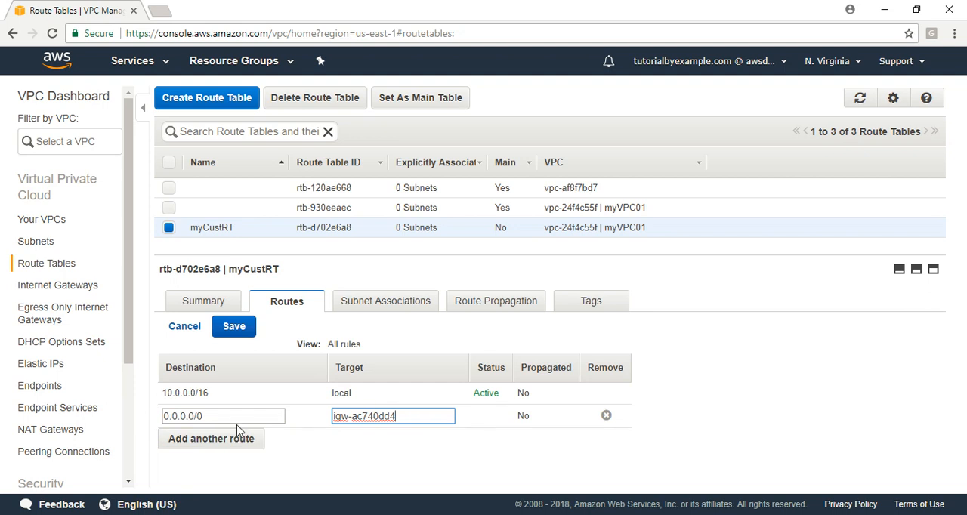
{"action": "left_click", "coordinate": [240, 331]}
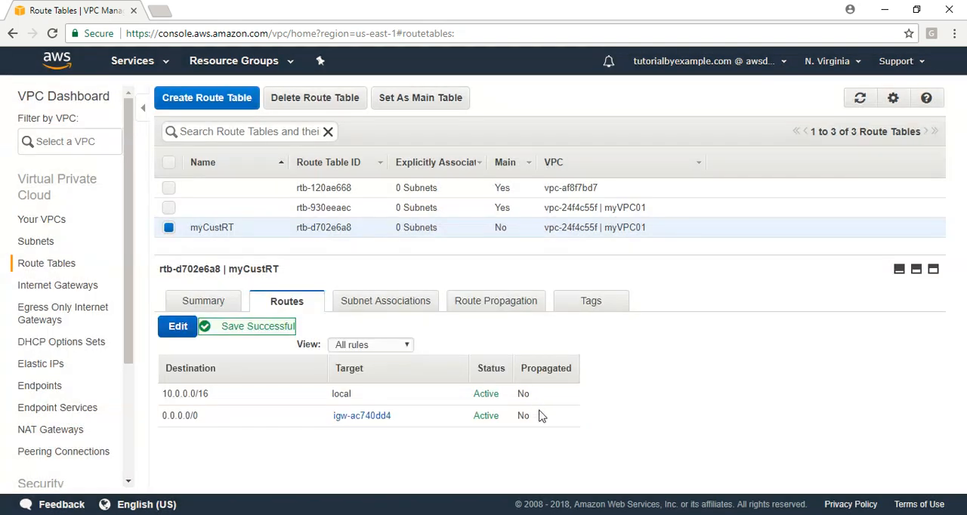
Associate the subnet myPubSubnet01 with the route table myCustRT and review the table's route propagation.
{"action": "left_click", "coordinate": [384, 304]}
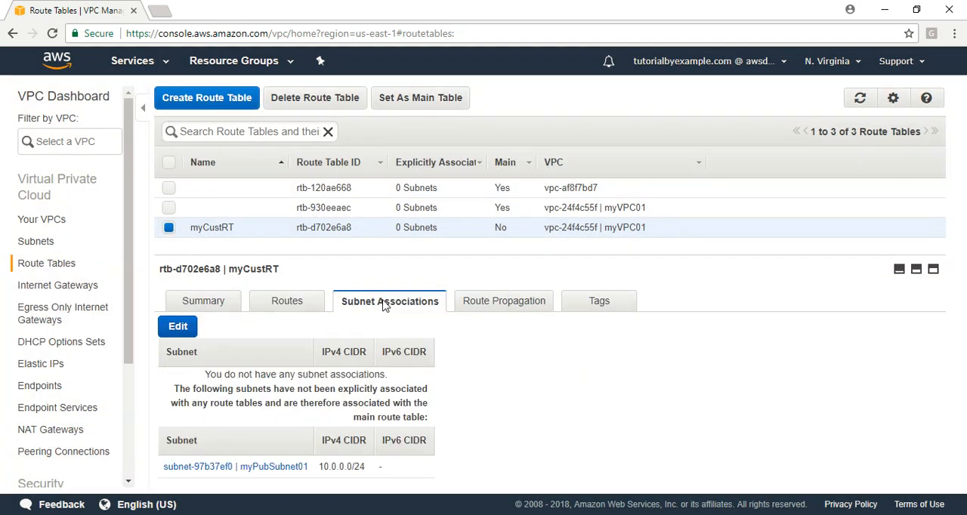
{"action": "left_click", "coordinate": [172, 332]}
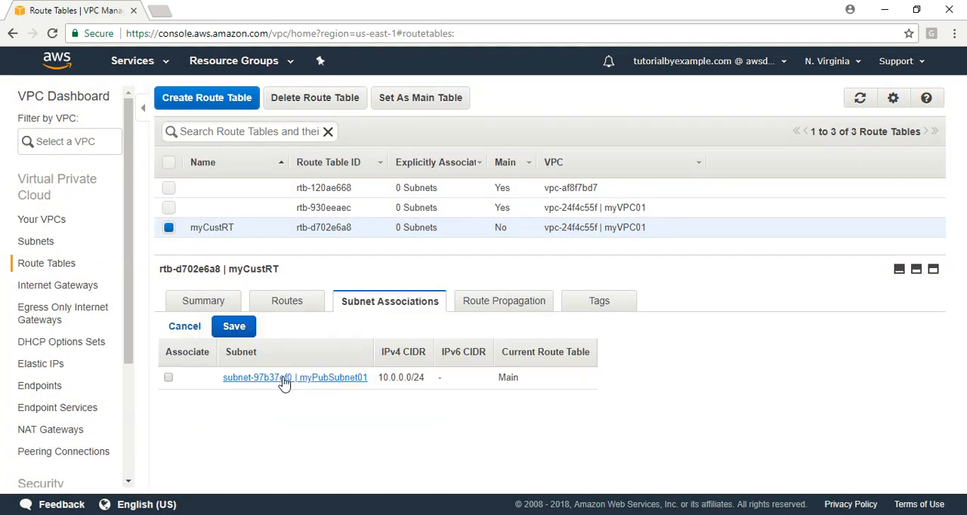
{"action": "left_click", "coordinate": [169, 379]}
{"action": "left_click", "coordinate": [234, 327]}
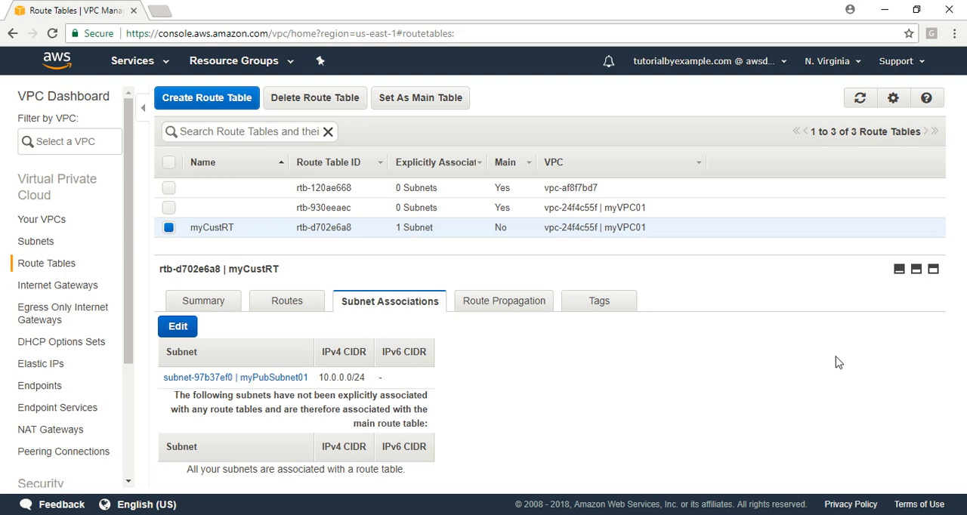
{"action": "left_click", "coordinate": [529, 306]}
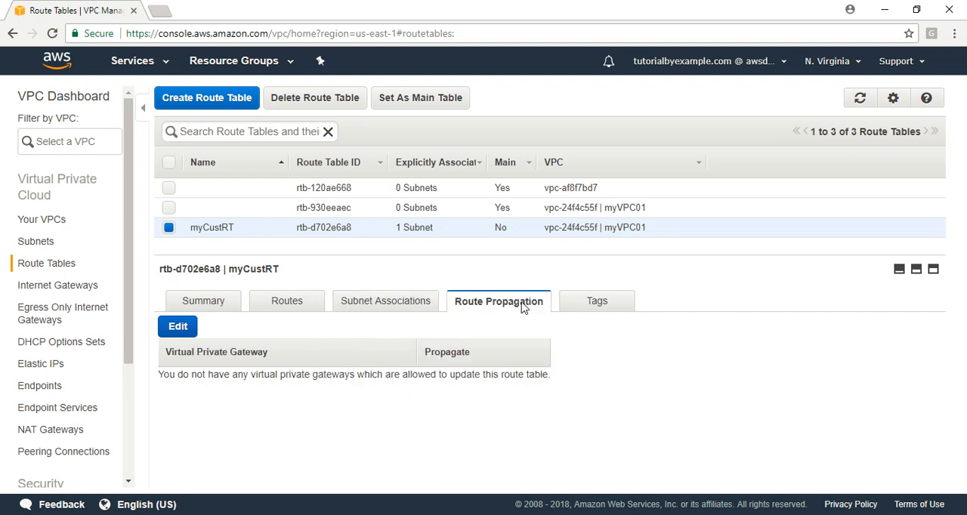
{"action": "left_click", "coordinate": [381, 302]}
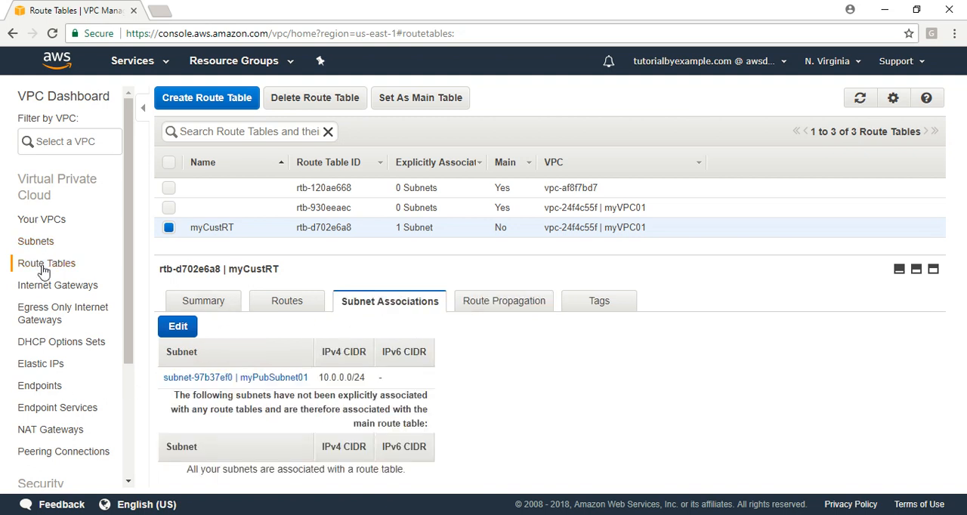
Enable DNS hostnames for the VPC myVPC01 and save the setting.
{"action": "left_click", "coordinate": [44, 220]}
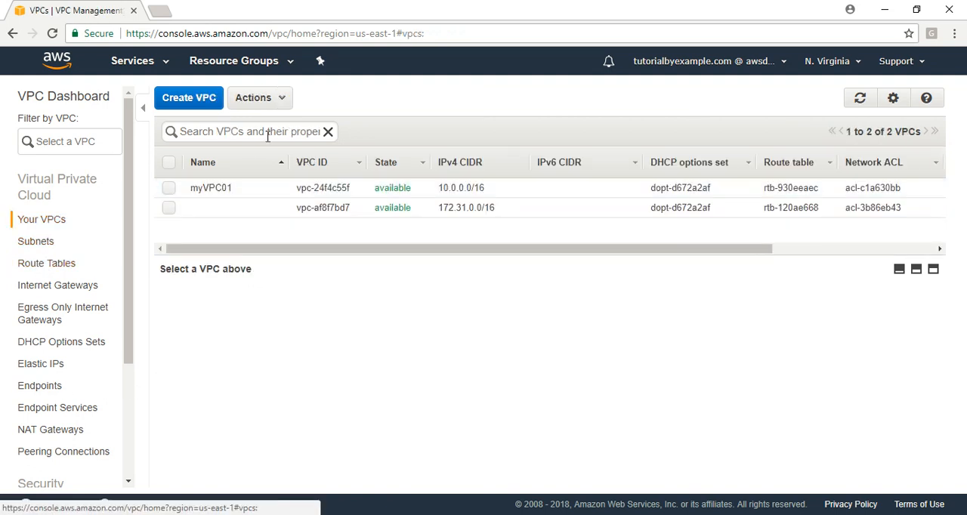
{"action": "left_click", "coordinate": [281, 98]}
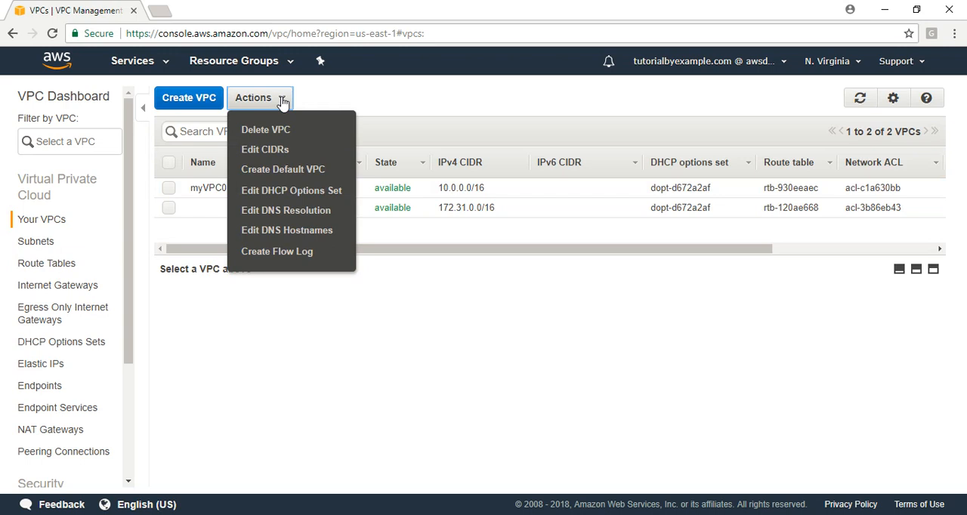
{"action": "left_click", "coordinate": [318, 233]}
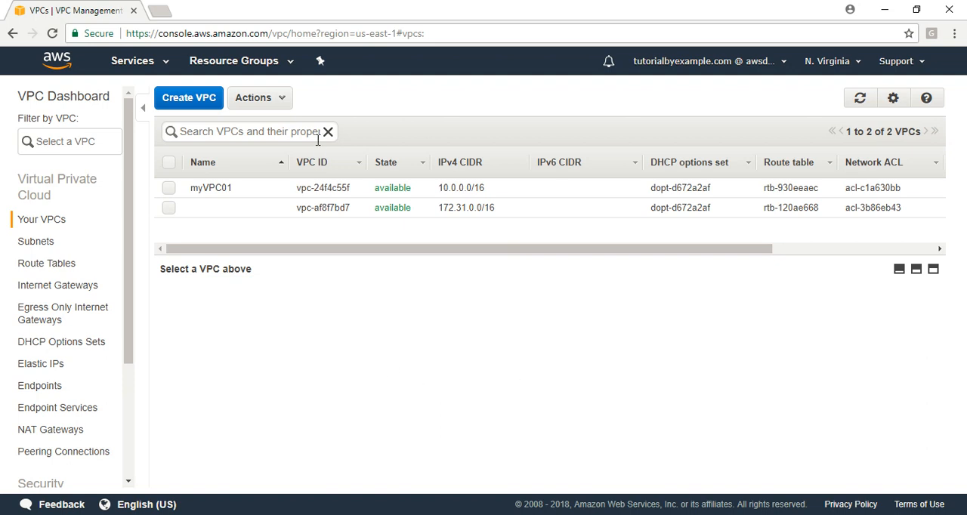
{"action": "left_click", "coordinate": [169, 187]}
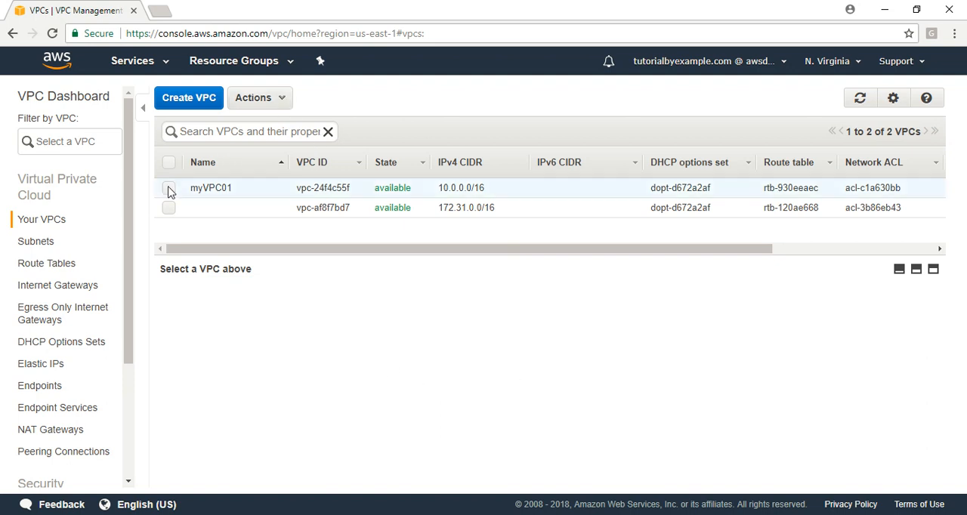
{"action": "left_click", "coordinate": [276, 99]}
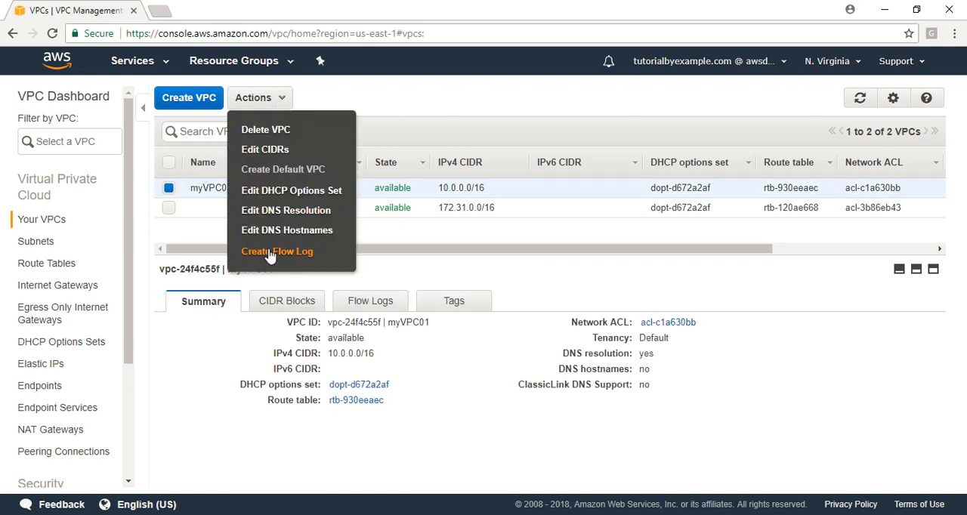
{"action": "left_click", "coordinate": [284, 230]}
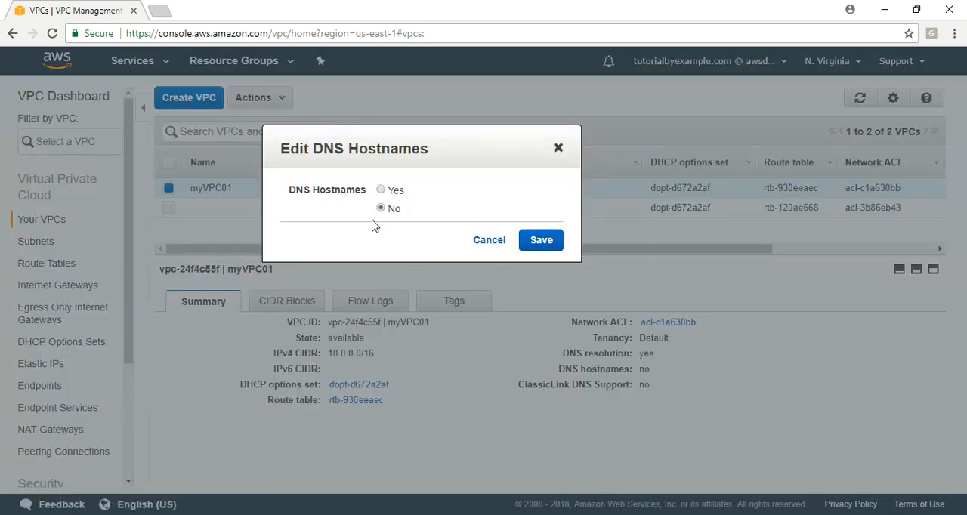
{"action": "left_click", "coordinate": [540, 240]}
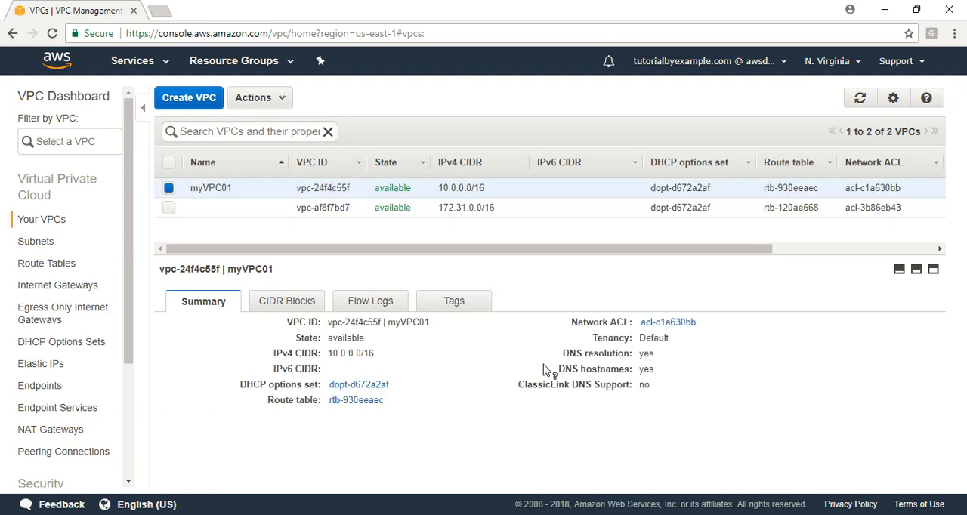
Start launching an EC2 instance, limit the images to the free tier and choose the Red Hat Enterprise Linux 7.5 (HVM) AMI.
{"action": "left_click", "coordinate": [133, 63]}
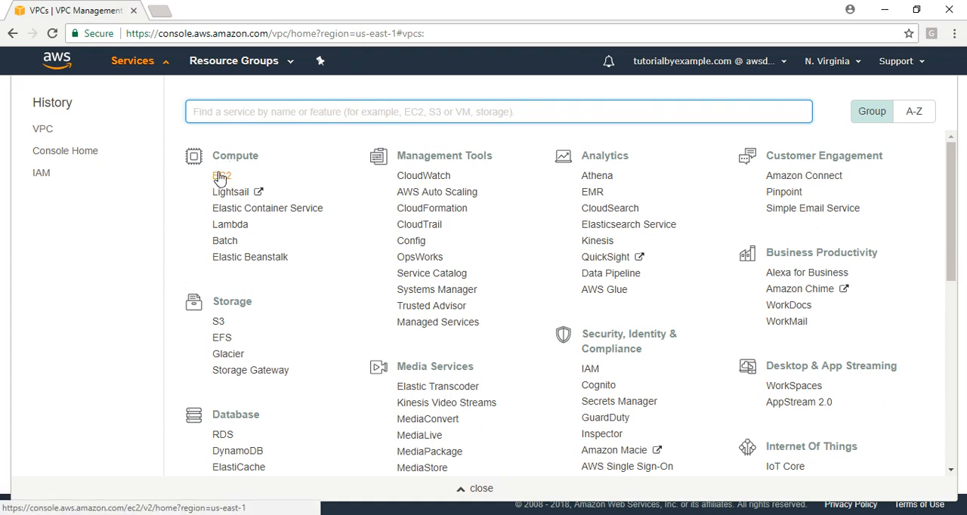
{"action": "left_click", "coordinate": [219, 177]}
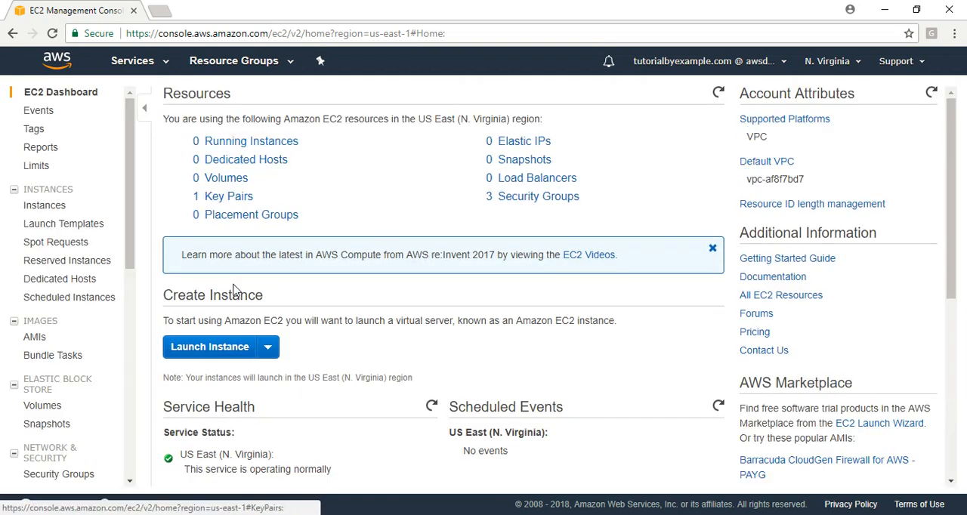
{"action": "left_click", "coordinate": [207, 346]}
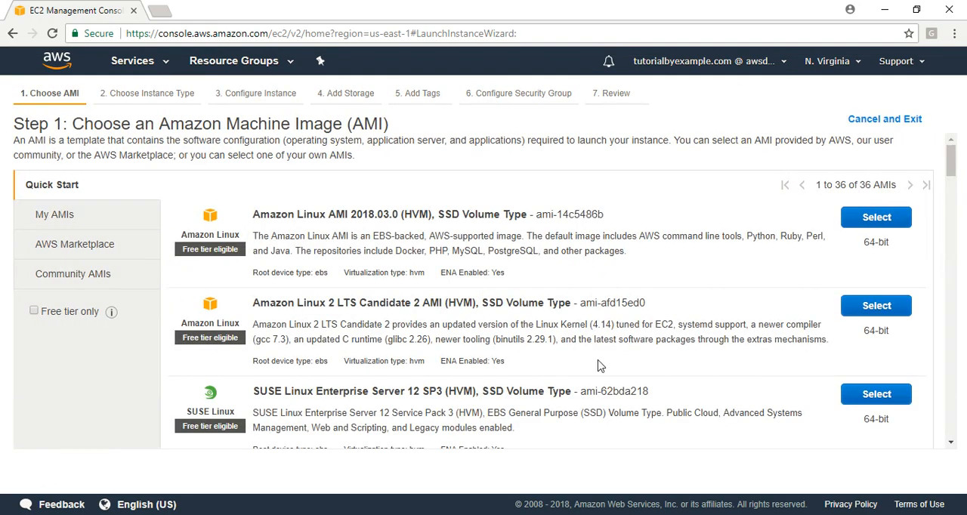
{"action": "left_click", "coordinate": [950, 442]}
{"action": "left_click", "coordinate": [950, 442]}
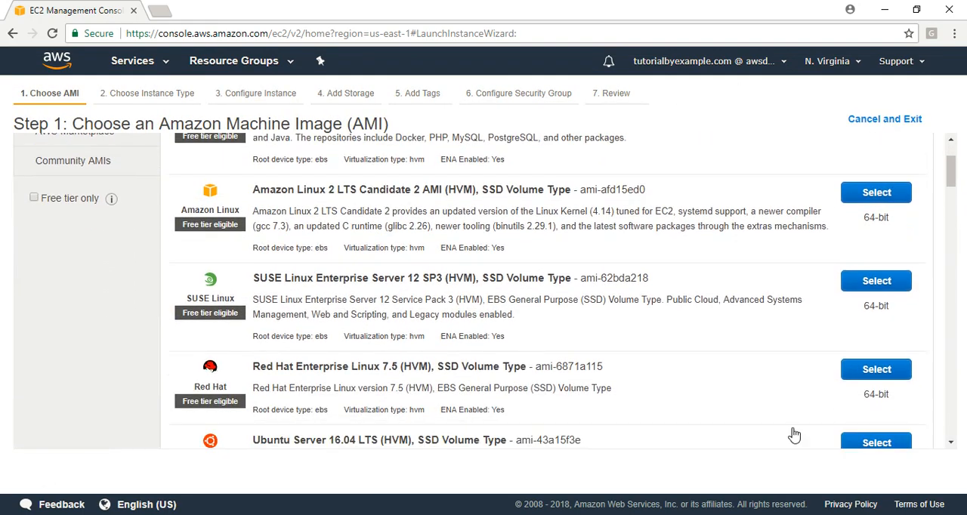
{"action": "left_click", "coordinate": [33, 199]}
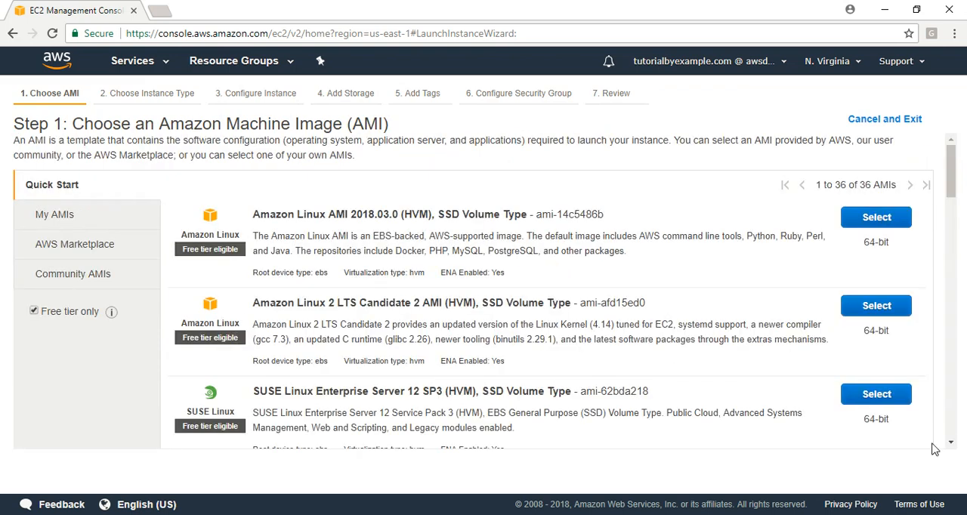
{"action": "left_click", "coordinate": [951, 443]}
{"action": "left_click", "coordinate": [951, 442]}
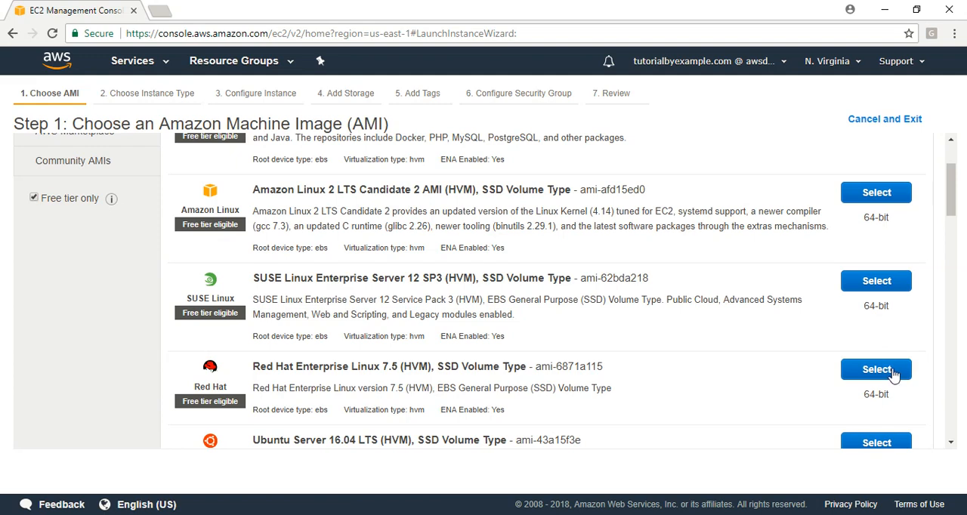
{"action": "left_click", "coordinate": [893, 371]}
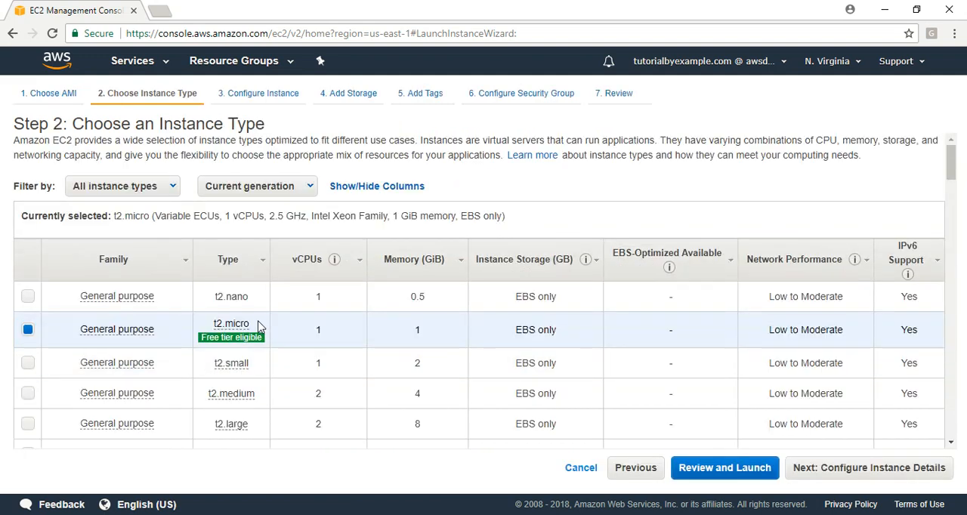
Keep the t2.micro type and set the instance's network to myVPC01, subnet to myPubSubnet01 and Auto-assign Public IP to Enable.
{"action": "left_click", "coordinate": [909, 470]}
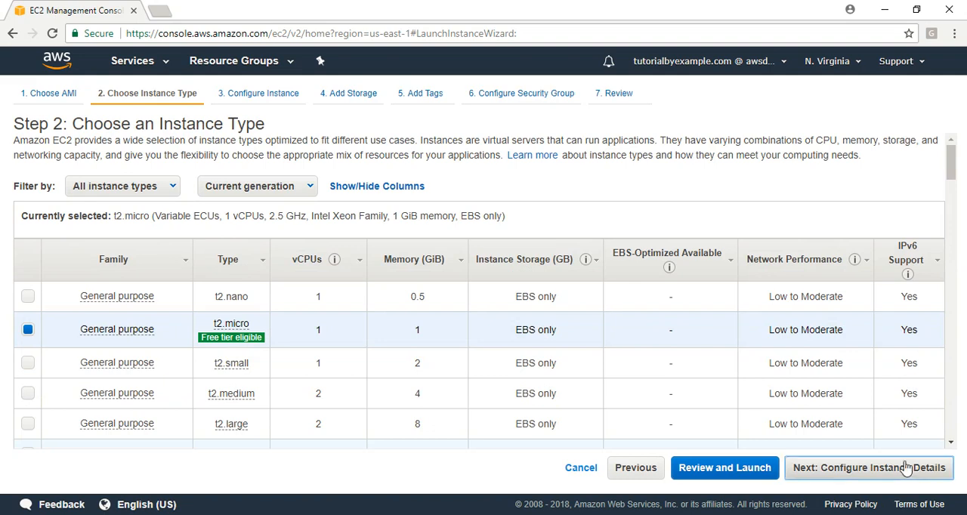
{"action": "left_click", "coordinate": [279, 250]}
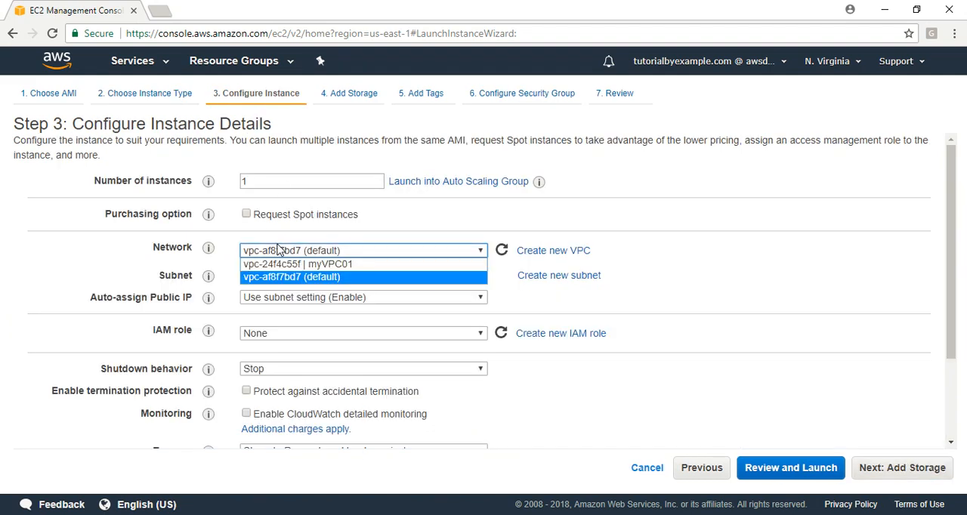
{"action": "left_click", "coordinate": [296, 264]}
{"action": "left_click", "coordinate": [319, 275]}
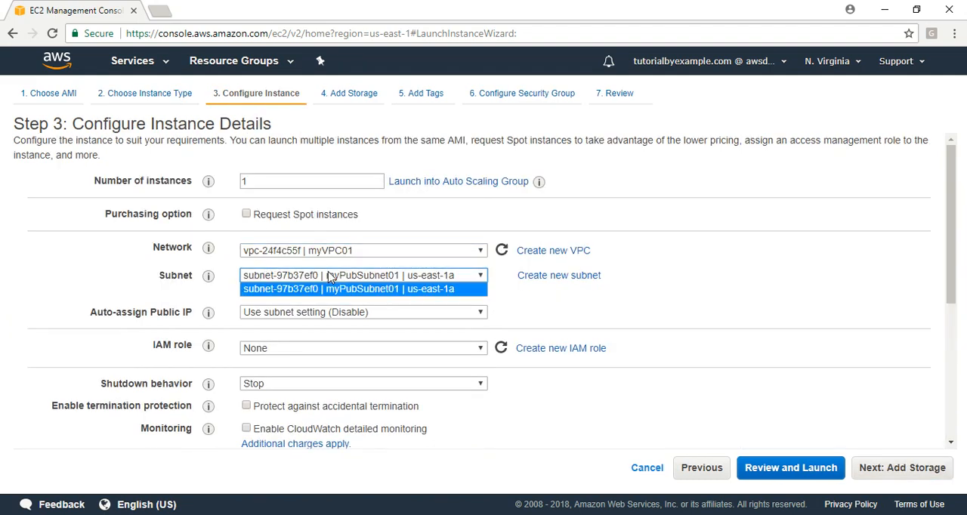
{"action": "left_click", "coordinate": [378, 290]}
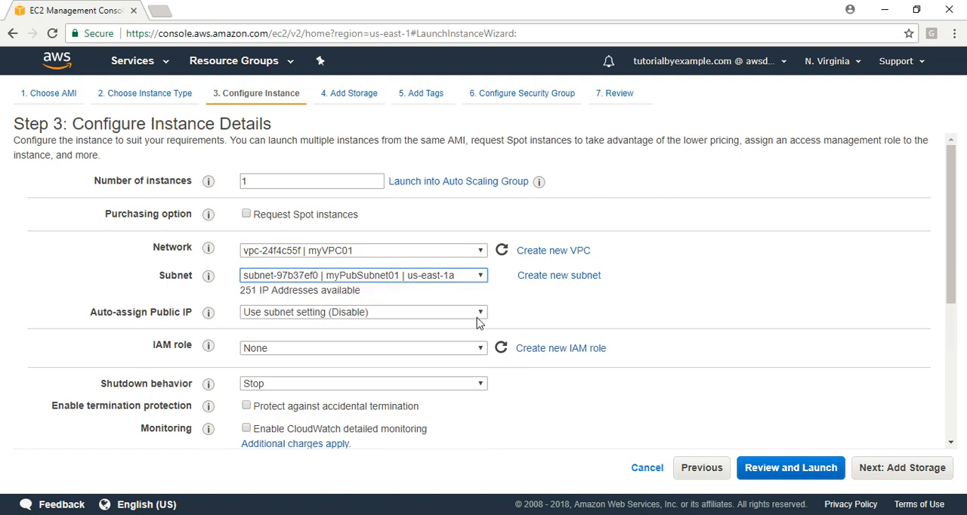
{"action": "left_click", "coordinate": [331, 314]}
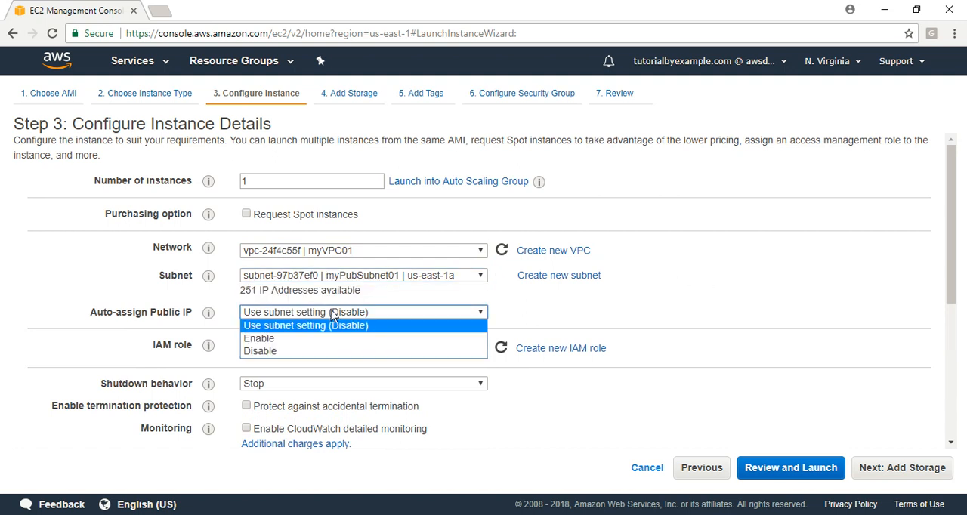
{"action": "left_click", "coordinate": [261, 339]}
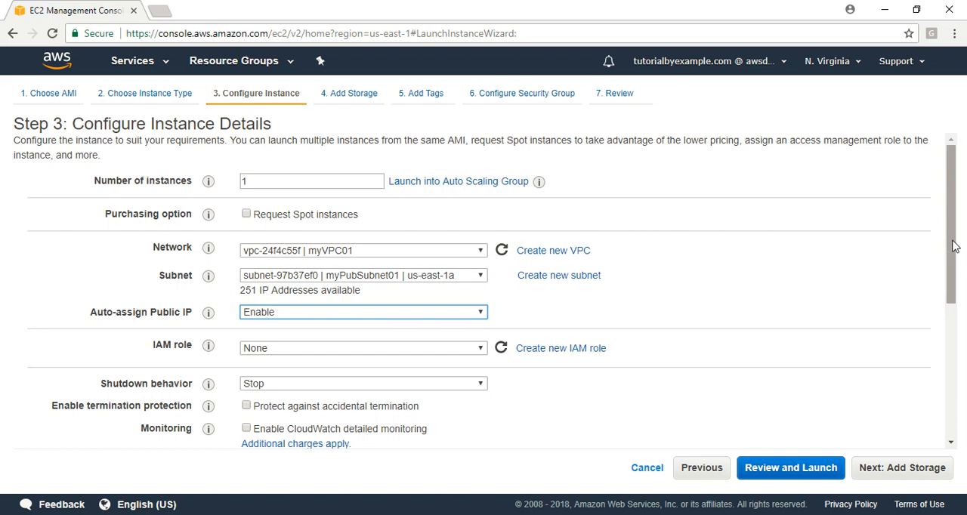
Copy the whole httpd setup script from the User Data file in Notepad and paste it as text into the instance's user data.
{"action": "scroll", "coordinate": [962, 318], "scroll_direction": "down", "scroll_amount": 3}
{"action": "scroll", "coordinate": [964, 346], "scroll_direction": "down", "scroll_amount": 2}
{"action": "scroll", "coordinate": [961, 393], "scroll_direction": "up", "scroll_amount": 6}
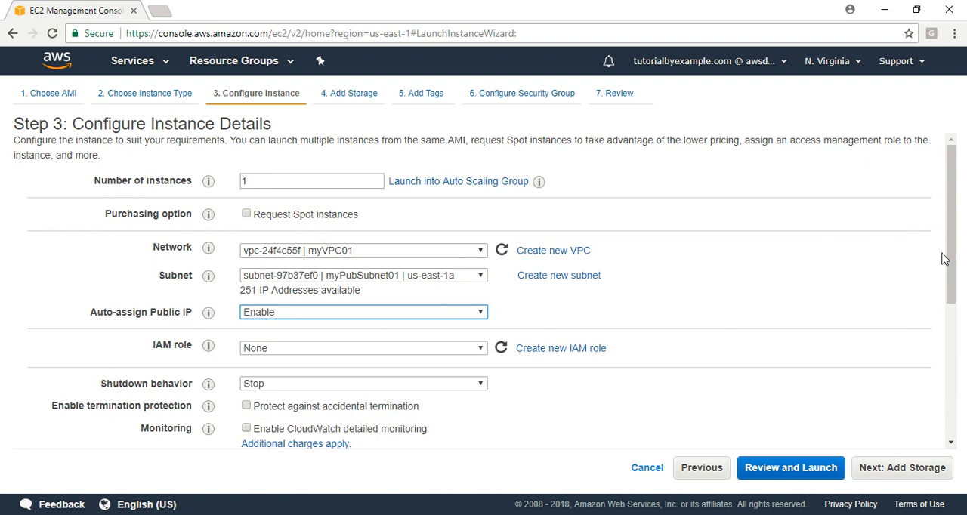
{"action": "left_click_drag", "start_coordinate": [956, 239], "coordinate": [953, 370]}
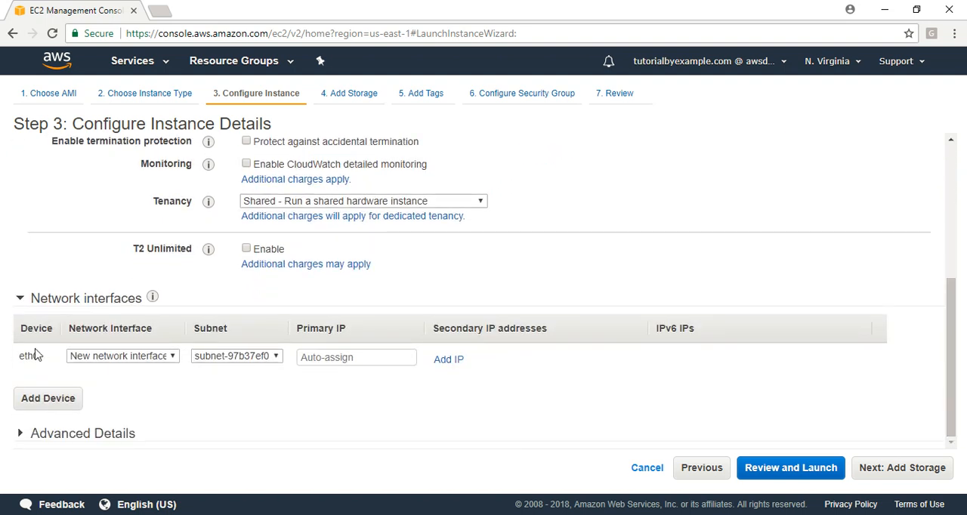
{"action": "left_click", "coordinate": [21, 437]}
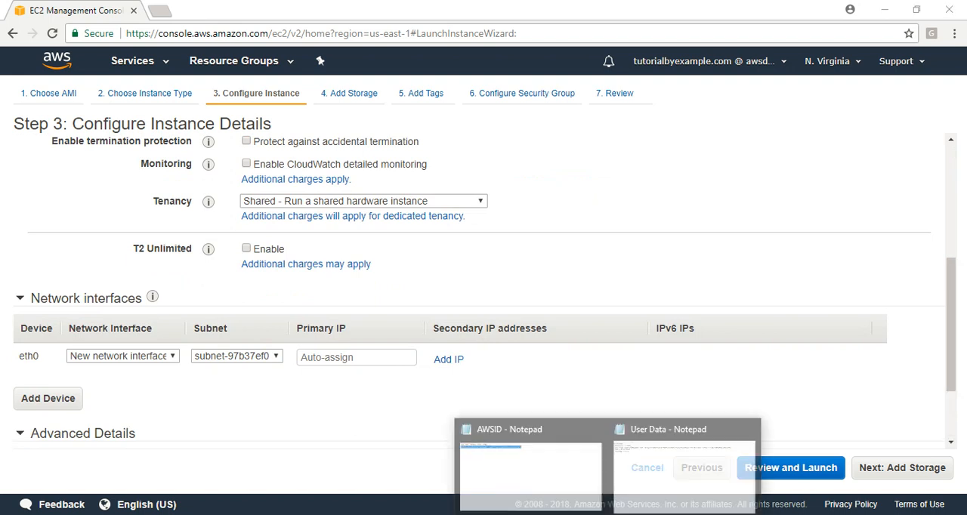
{"action": "left_click", "coordinate": [642, 471]}
{"action": "key", "text": "ctrl+a"}
{"action": "key", "text": "ctrl+c"}
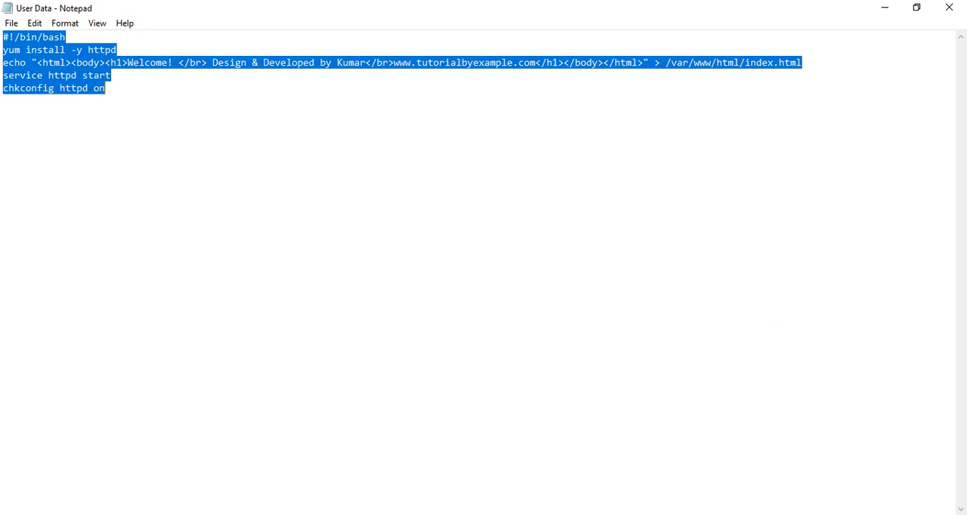
{"action": "left_click", "coordinate": [185, 514]}
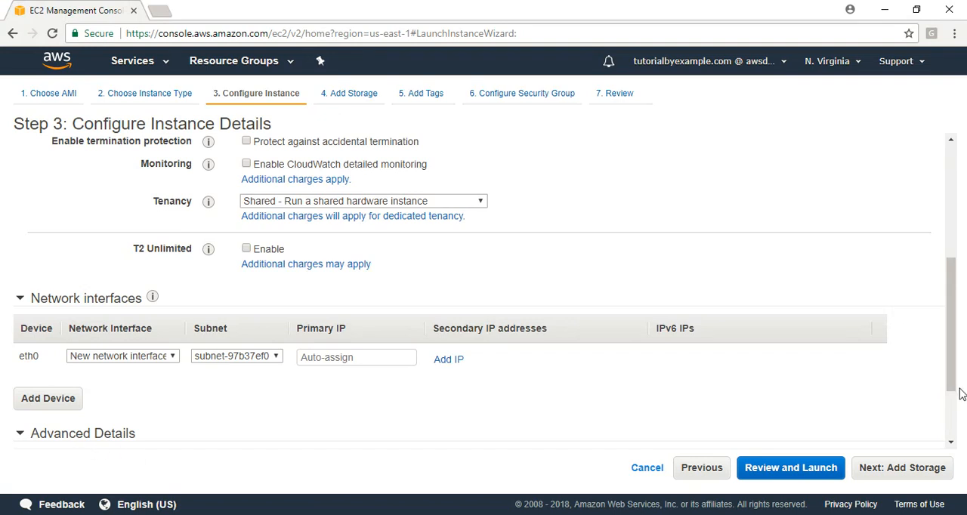
{"action": "scroll", "coordinate": [960, 393], "scroll_direction": "down", "scroll_amount": 2}
{"action": "left_click", "coordinate": [357, 414]}
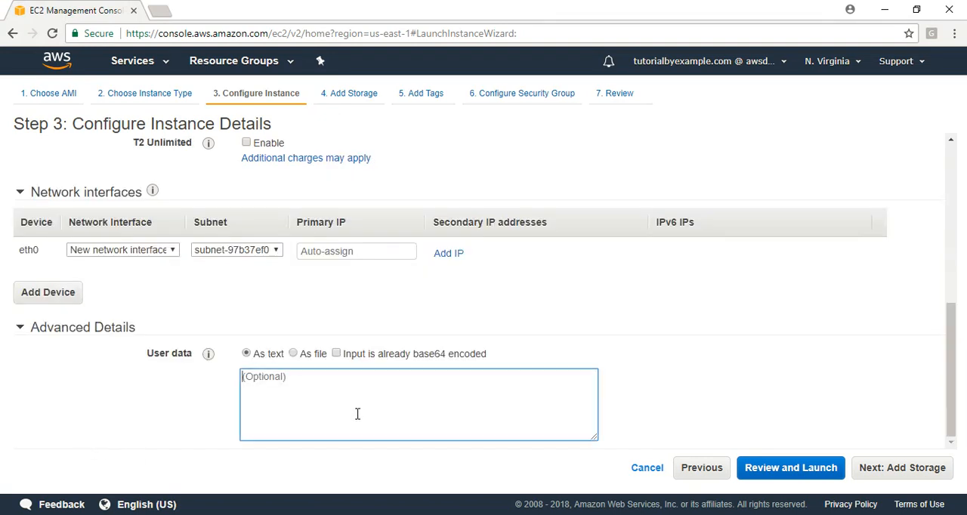
{"action": "key", "text": "ctrl+v"}
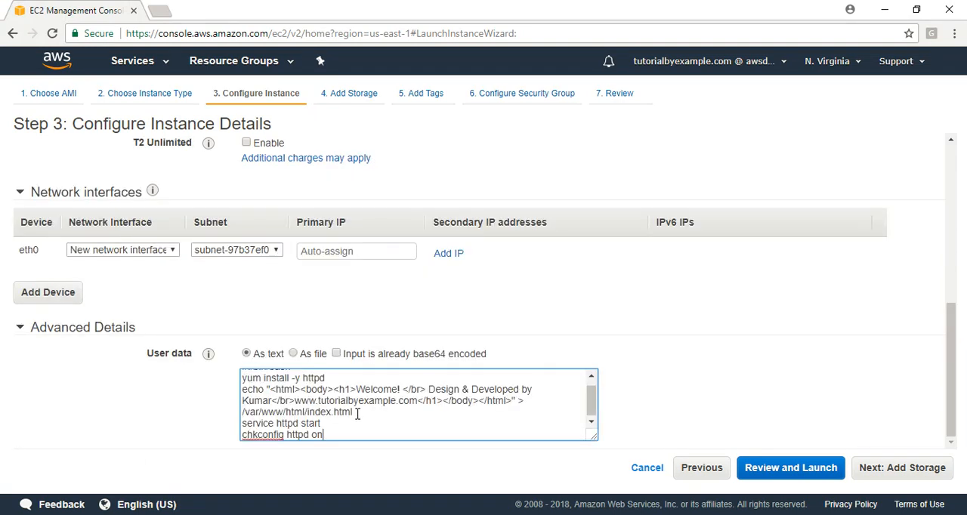
Keep the default storage and add an instance tag with key Name and value Web01.
{"action": "left_click", "coordinate": [876, 476]}
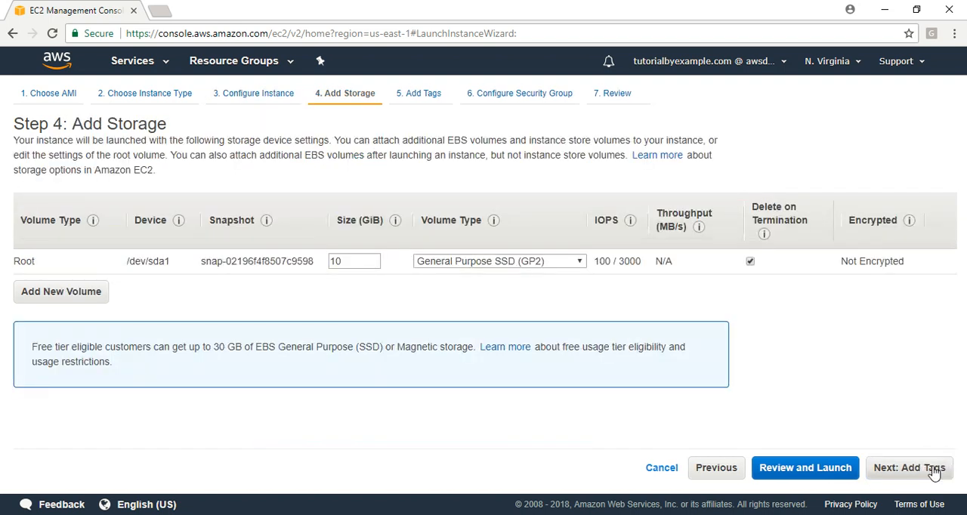
{"action": "left_click", "coordinate": [934, 471]}
{"action": "left_click", "coordinate": [27, 317]}
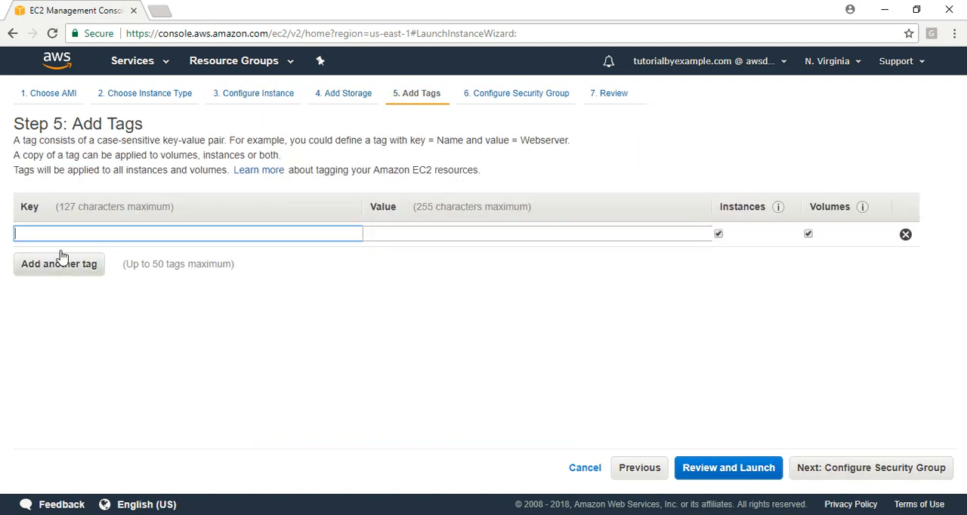
{"action": "type", "text": "Name"}
{"action": "key", "text": "Tab"}
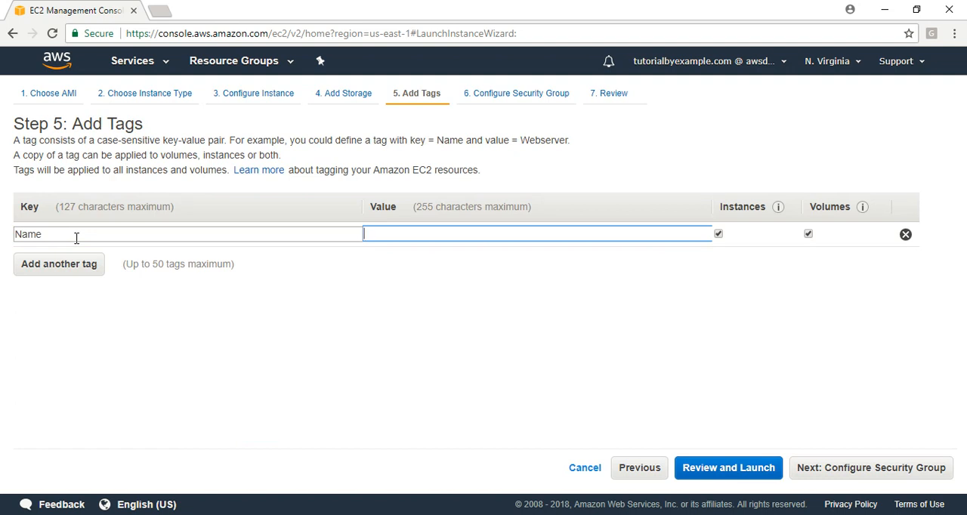
{"action": "type", "text": "Web01"}
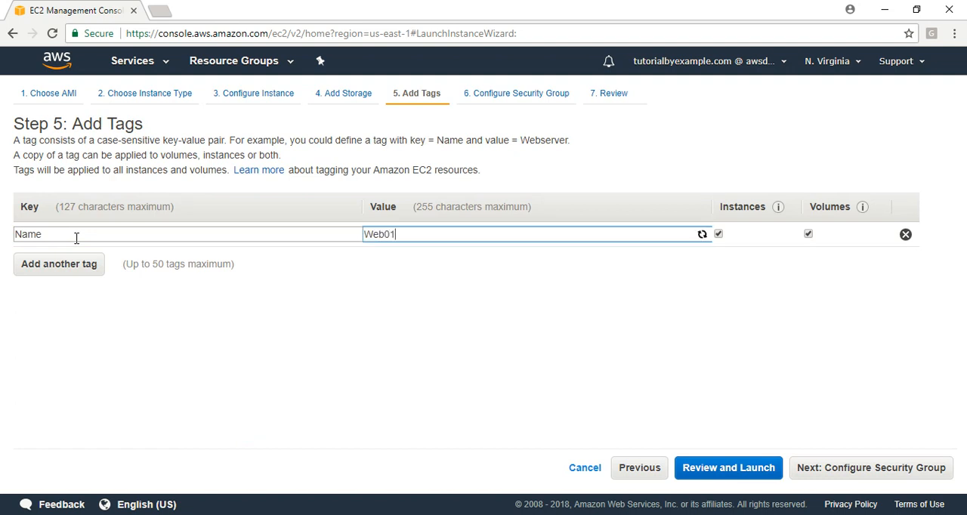
Continue to the security group configuration, keep the SSH rule's source as Custom and add a second rule.
{"action": "left_click", "coordinate": [888, 474]}
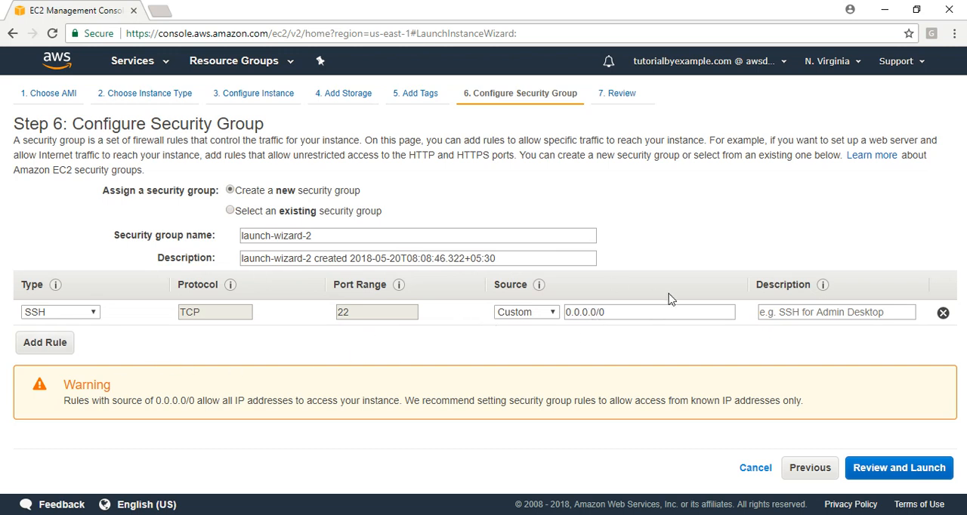
{"action": "left_click", "coordinate": [539, 314]}
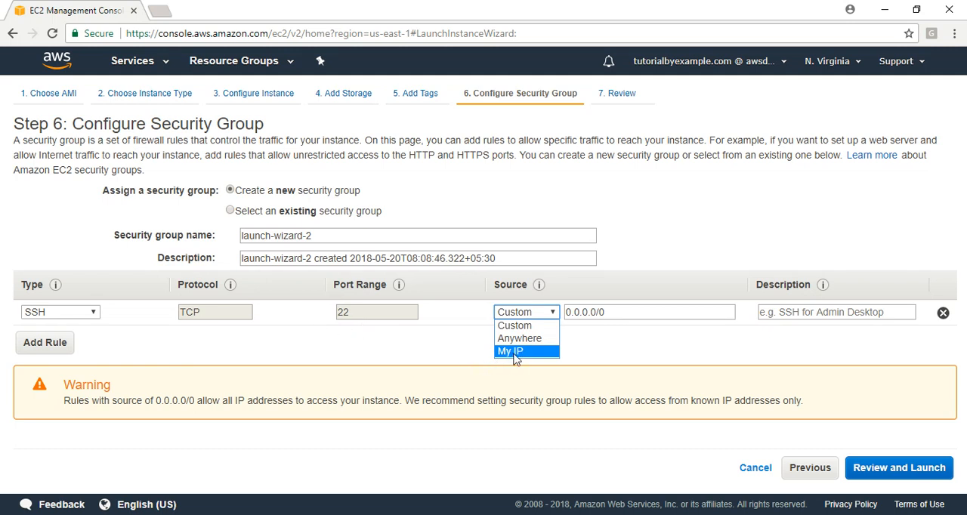
{"action": "left_click", "coordinate": [241, 362]}
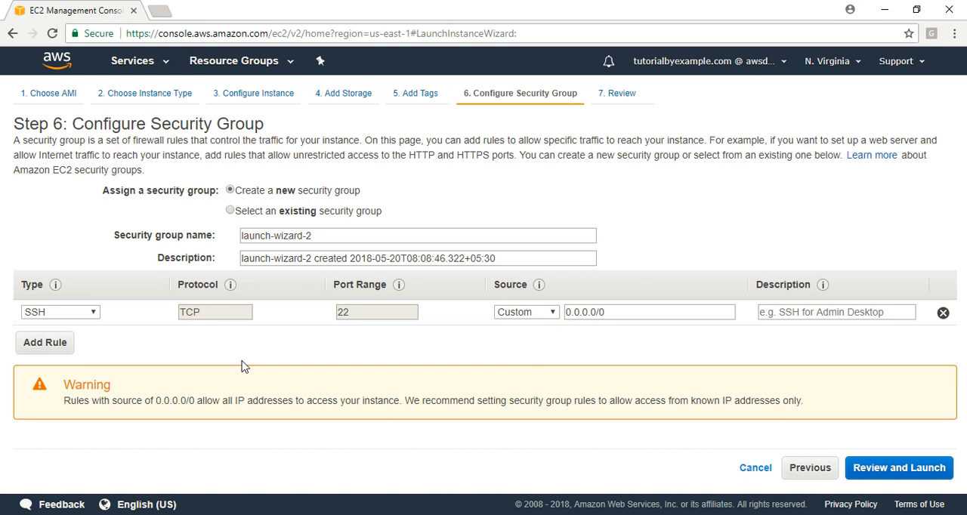
{"action": "left_click", "coordinate": [41, 344]}
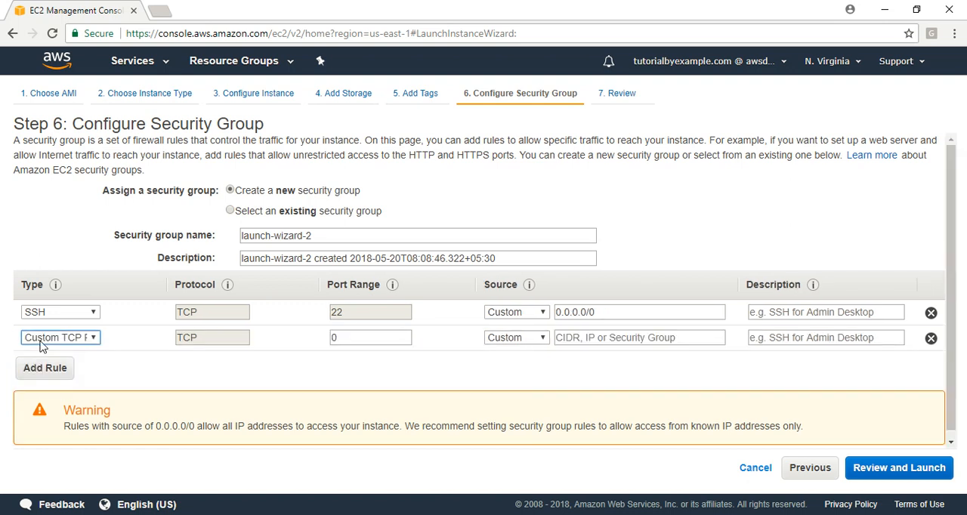
Name the new security group sgweb01 and use the same text as its description.
{"action": "left_click", "coordinate": [329, 236]}
{"action": "key", "text": "ctrl+a"}
{"action": "type", "text": "s"}
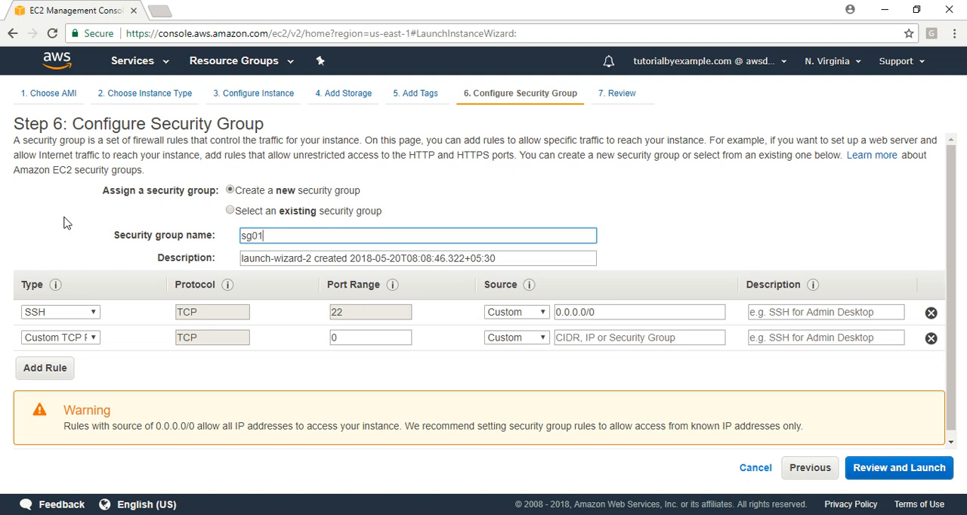
{"action": "double_click", "coordinate": [315, 237]}
{"action": "left_click", "coordinate": [290, 235]}
{"action": "type", "text": "We"}
{"action": "left_click_drag", "start_coordinate": [346, 240], "coordinate": [140, 253]}
{"action": "key", "text": "ctrl+c"}
{"action": "left_click", "coordinate": [478, 257]}
{"action": "key", "text": "ctrl+a"}
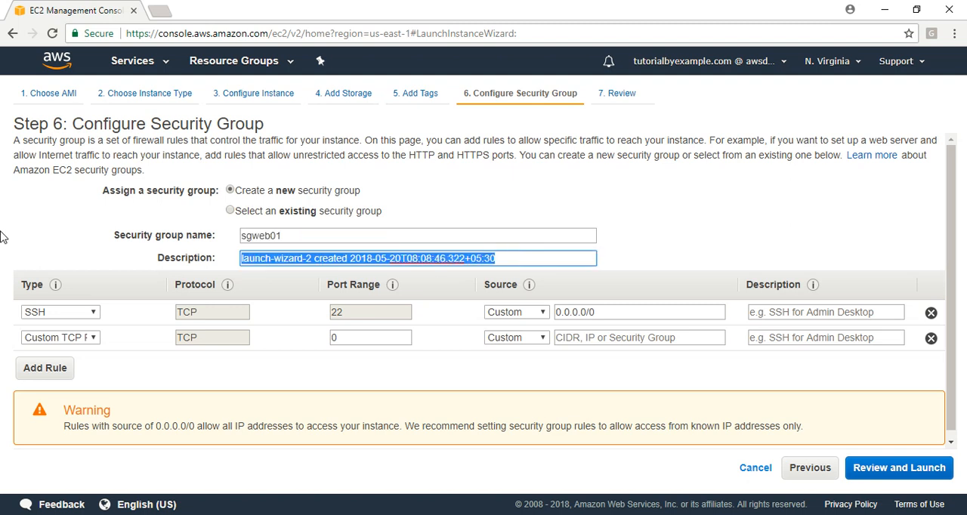
{"action": "key", "text": "ctrl+v"}
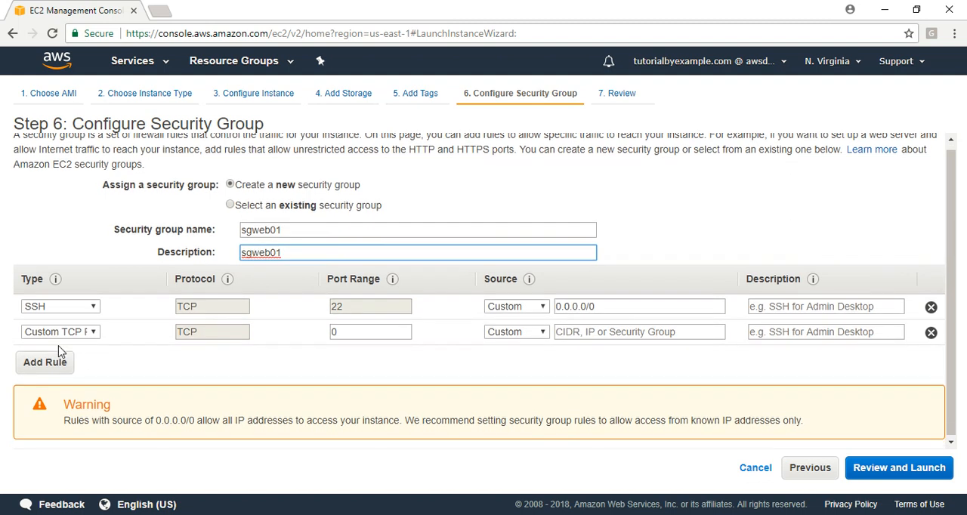
Set the second rule's type to HTTP and proceed to the launch review.
{"action": "left_click", "coordinate": [61, 330]}
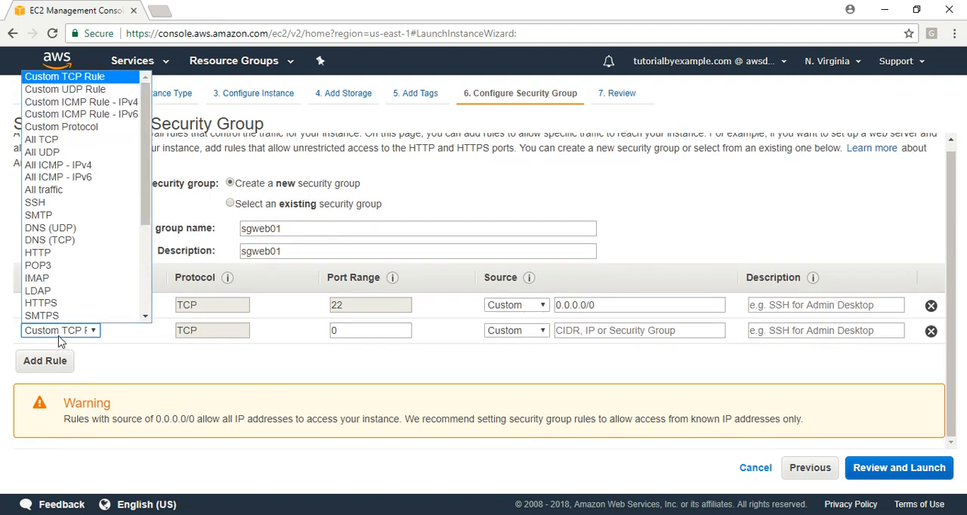
{"action": "left_click", "coordinate": [68, 252]}
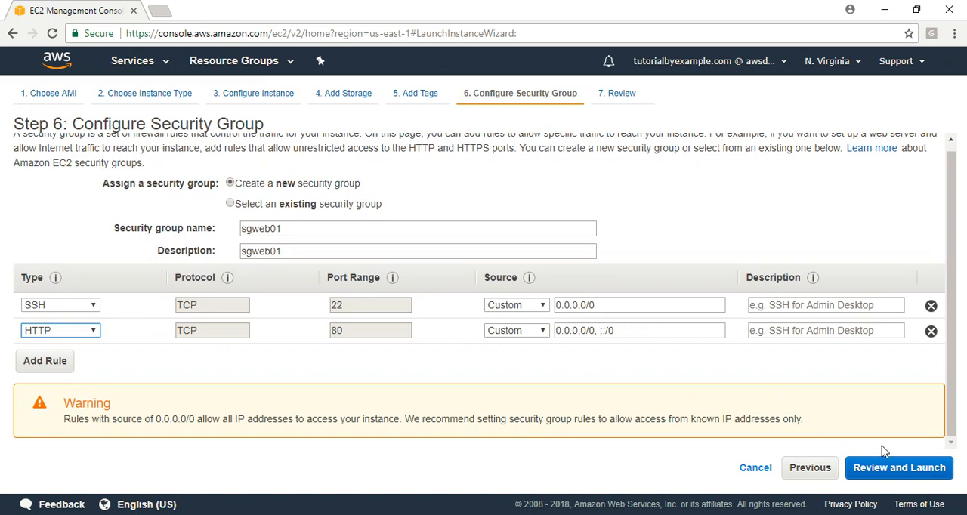
{"action": "left_click", "coordinate": [906, 468]}
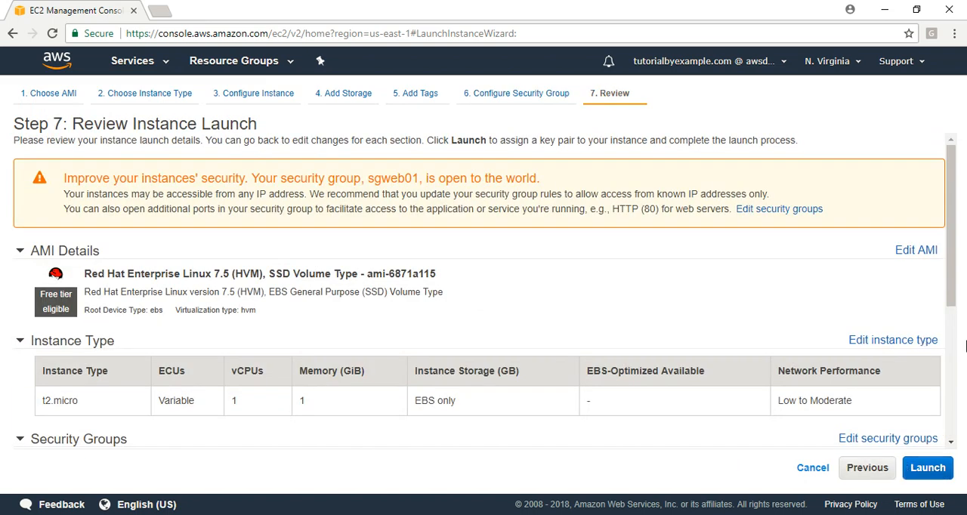
Launch the instance with a new key pair named mykeyp01, downloading its private key file.
{"action": "scroll", "coordinate": [952, 302], "scroll_direction": "down", "scroll_amount": 5}
{"action": "scroll", "coordinate": [952, 303], "scroll_direction": "up", "scroll_amount": 5}
{"action": "left_click", "coordinate": [926, 468]}
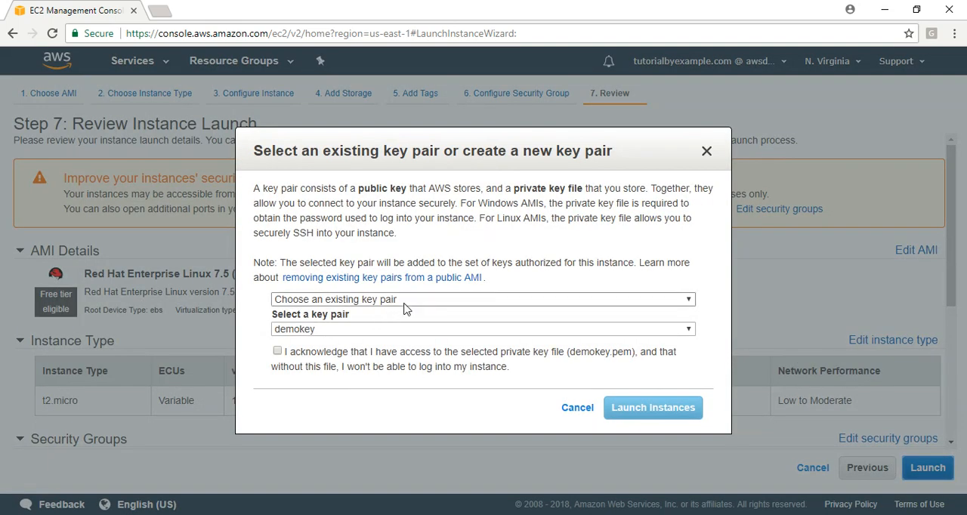
{"action": "left_click", "coordinate": [354, 300]}
{"action": "left_click", "coordinate": [325, 325]}
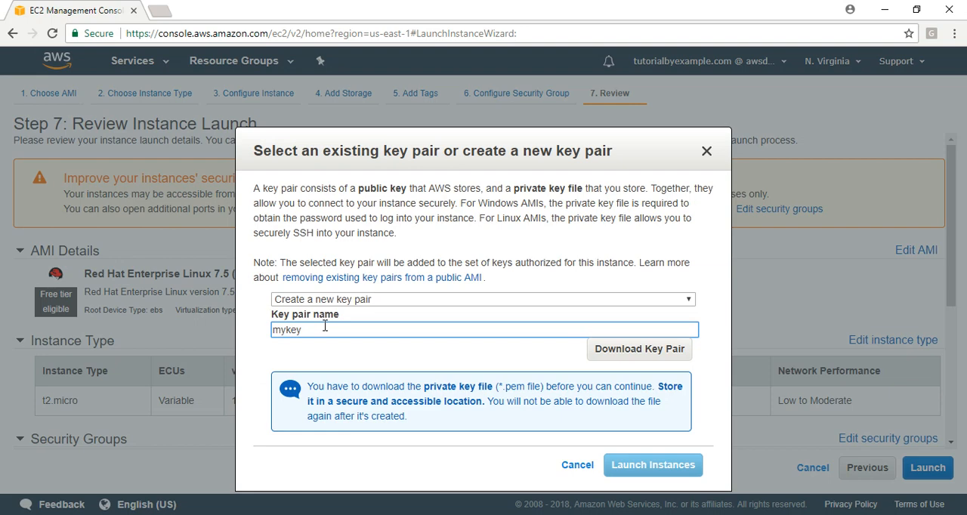
{"action": "type", "text": "mykeyp01"}
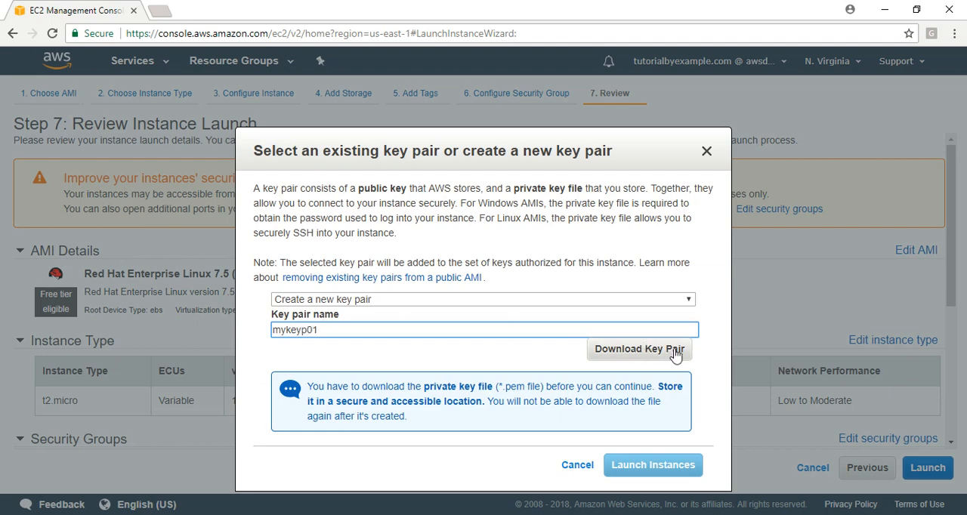
{"action": "left_click", "coordinate": [668, 354]}
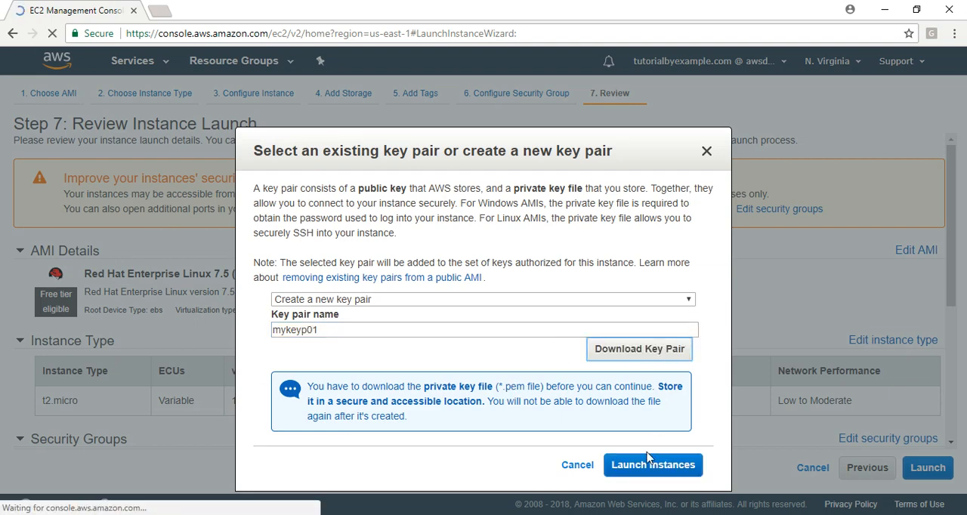
{"action": "left_click", "coordinate": [633, 472]}
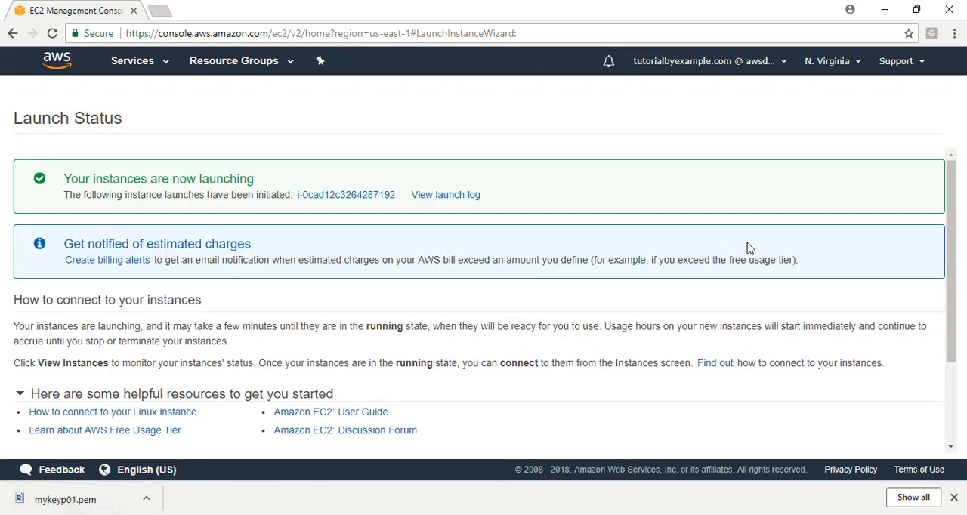
Go to the instance list, dismiss the resource ID notification and enlarge the details area of Web01.
{"action": "scroll", "coordinate": [963, 201], "scroll_direction": "down", "scroll_amount": 2}
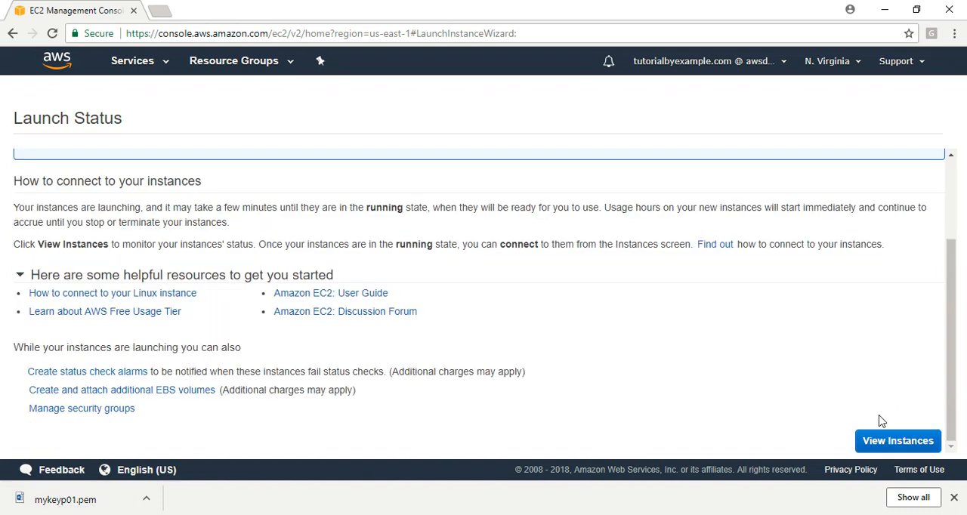
{"action": "left_click", "coordinate": [897, 441]}
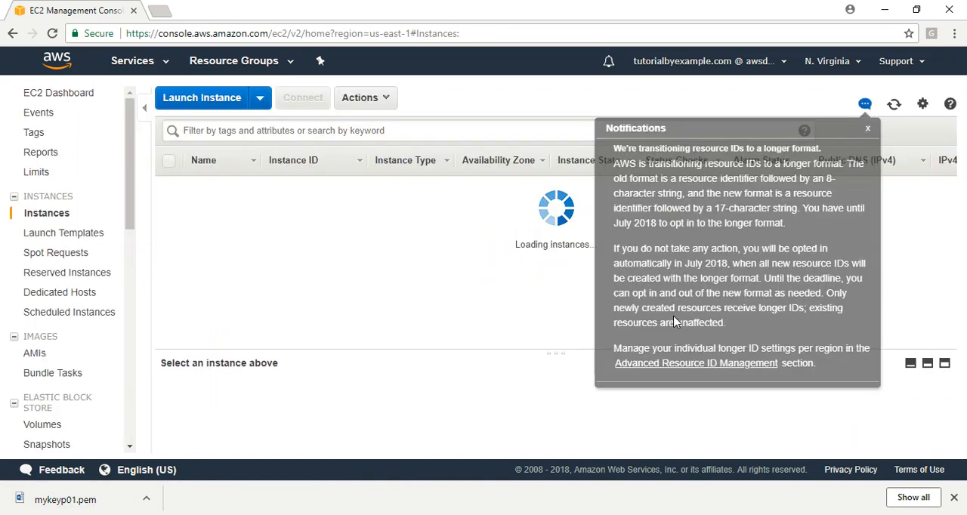
{"action": "left_click", "coordinate": [868, 131]}
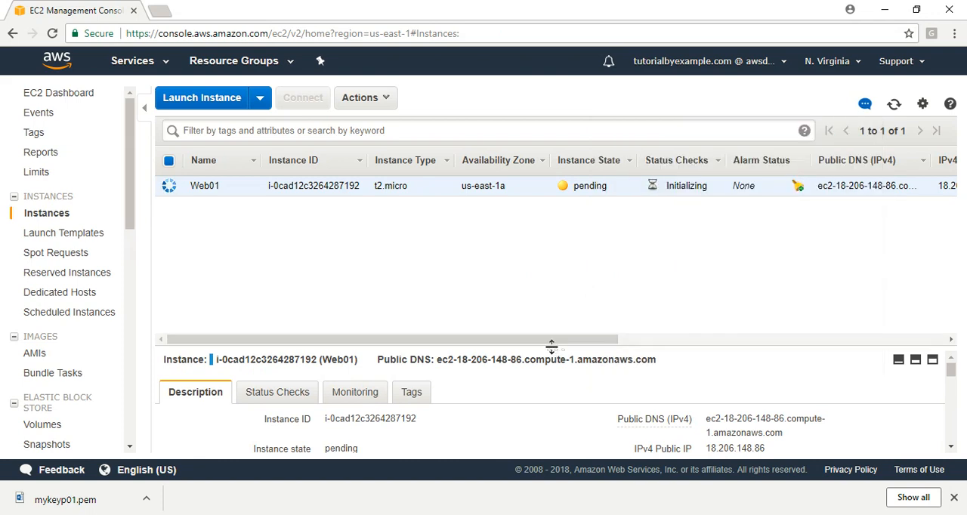
{"action": "left_click_drag", "start_coordinate": [554, 347], "coordinate": [554, 220]}
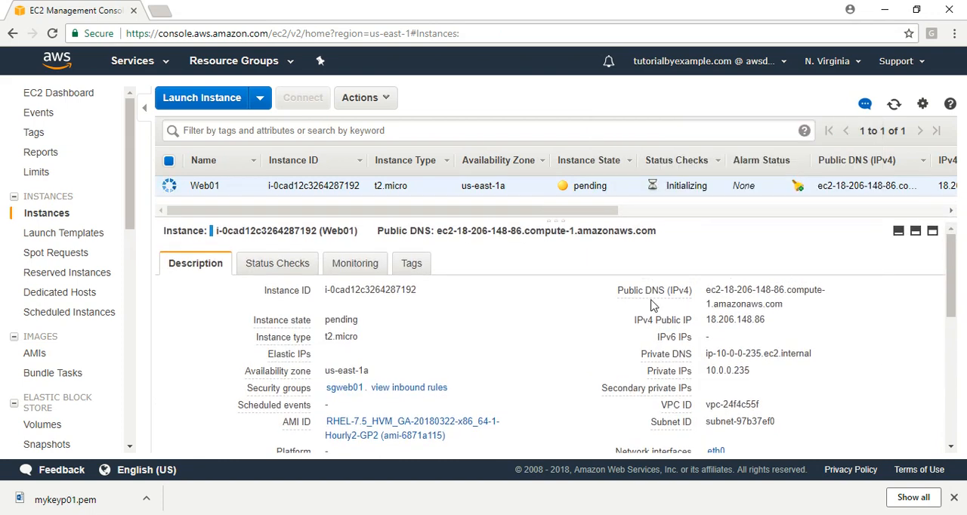
Copy Web01's IPv4 public IP, open it in a new browser tab and dismiss the downloads bar.
{"action": "left_click", "coordinate": [774, 323]}
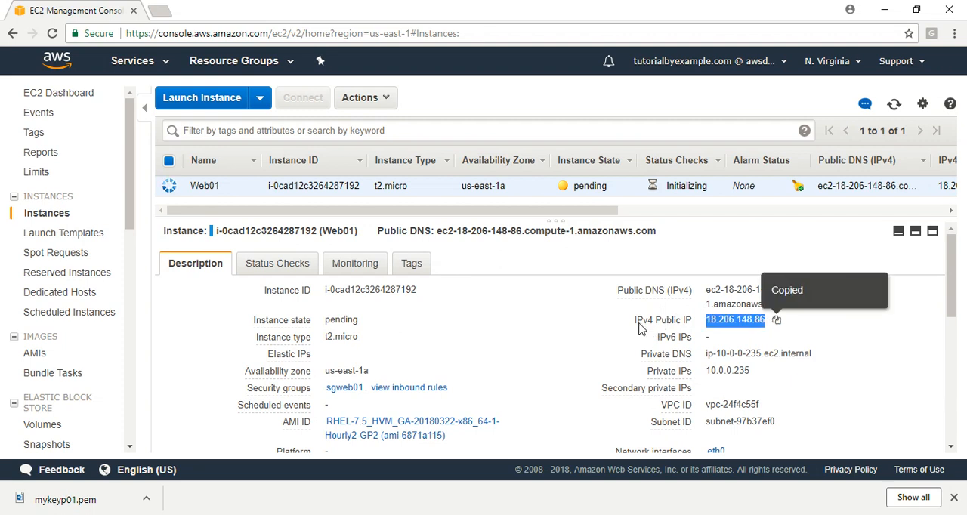
{"action": "left_click", "coordinate": [158, 10]}
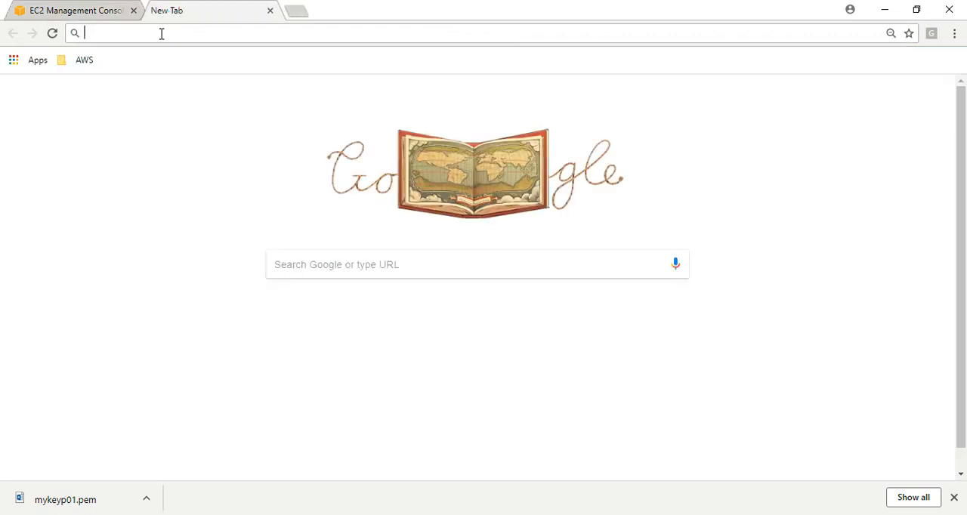
{"action": "key", "text": "ctrl+v"}
{"action": "key", "text": "Return"}
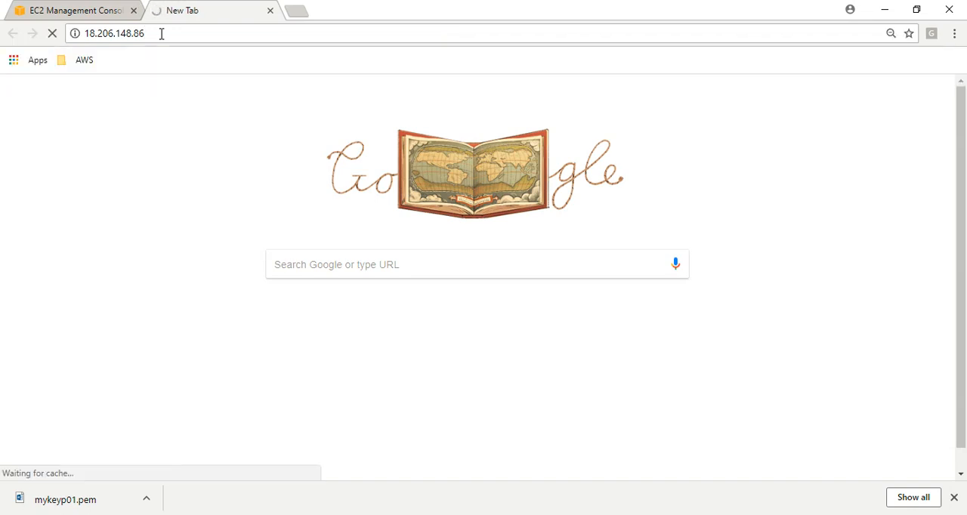
{"action": "left_click", "coordinate": [954, 498]}
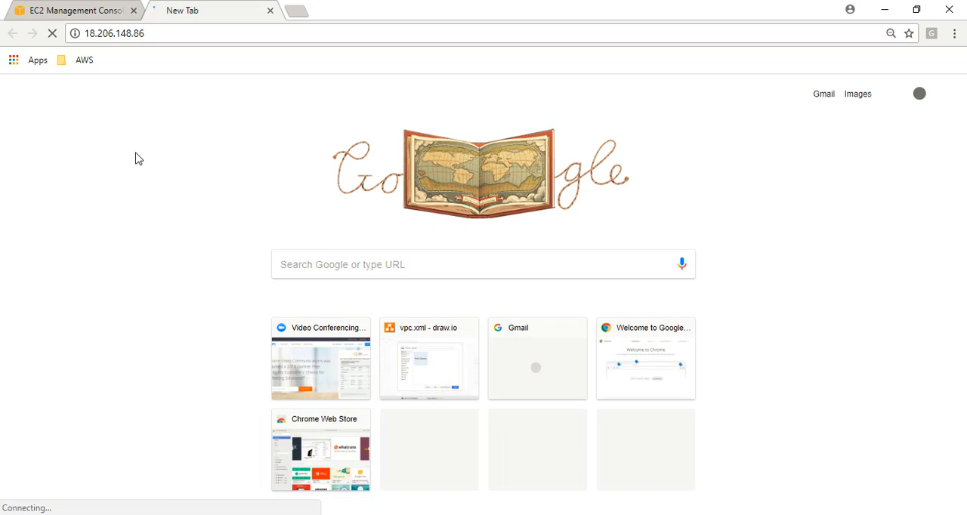
Return to the EC2 instance list and refresh it to check Web01's state and status checks, also checking the website tab.
{"action": "left_click", "coordinate": [103, 12]}
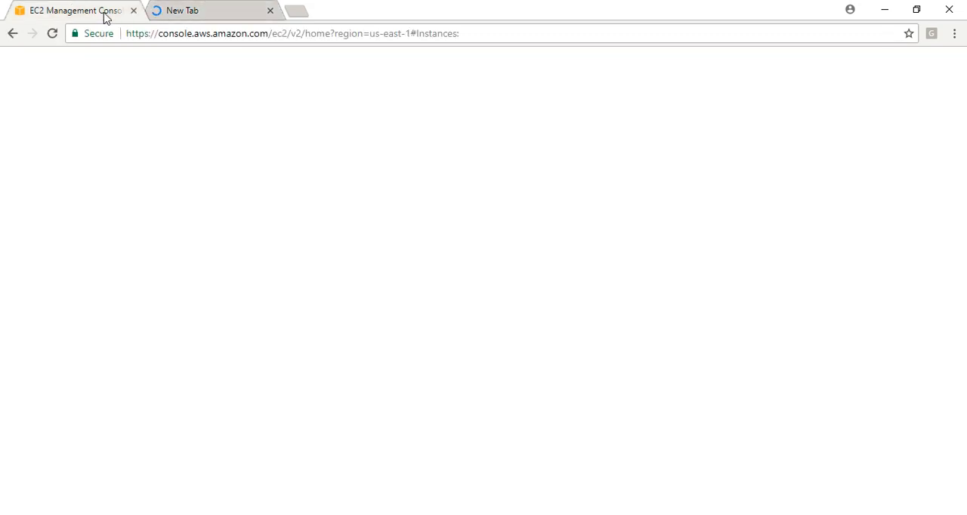
{"action": "left_click", "coordinate": [895, 105]}
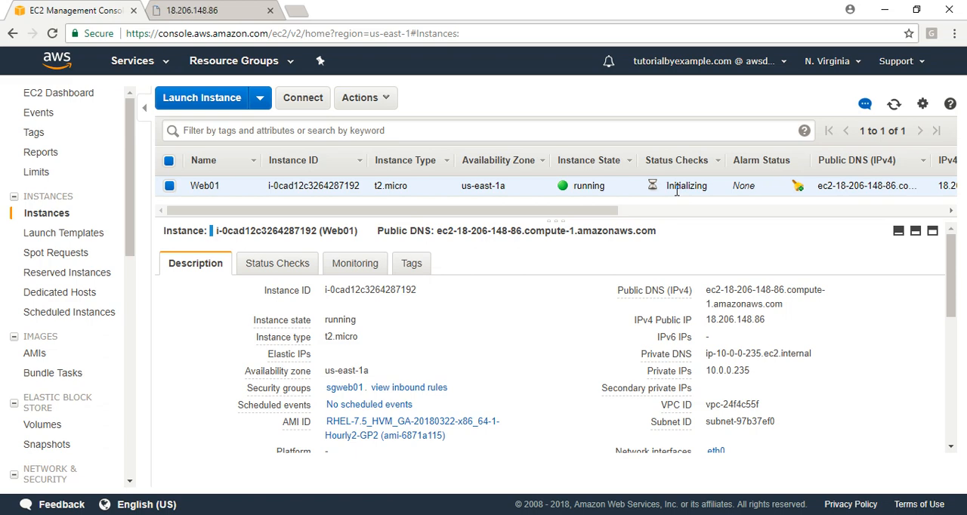
{"action": "left_click", "coordinate": [212, 10]}
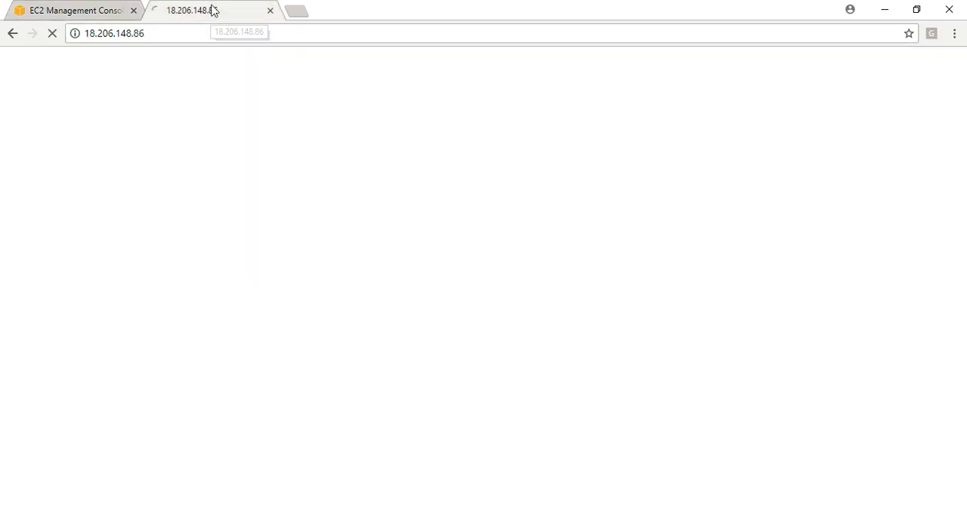
{"action": "left_click", "coordinate": [71, 11]}
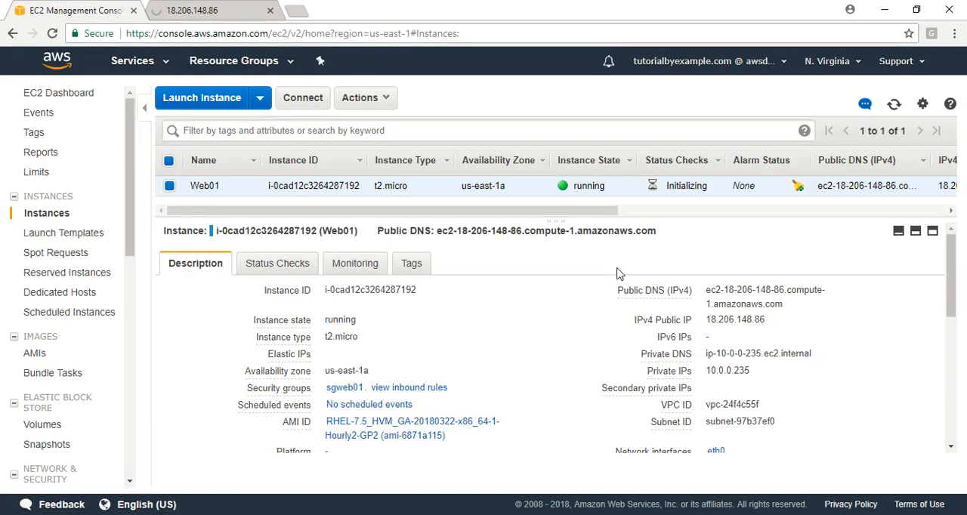
{"action": "left_click", "coordinate": [894, 105]}
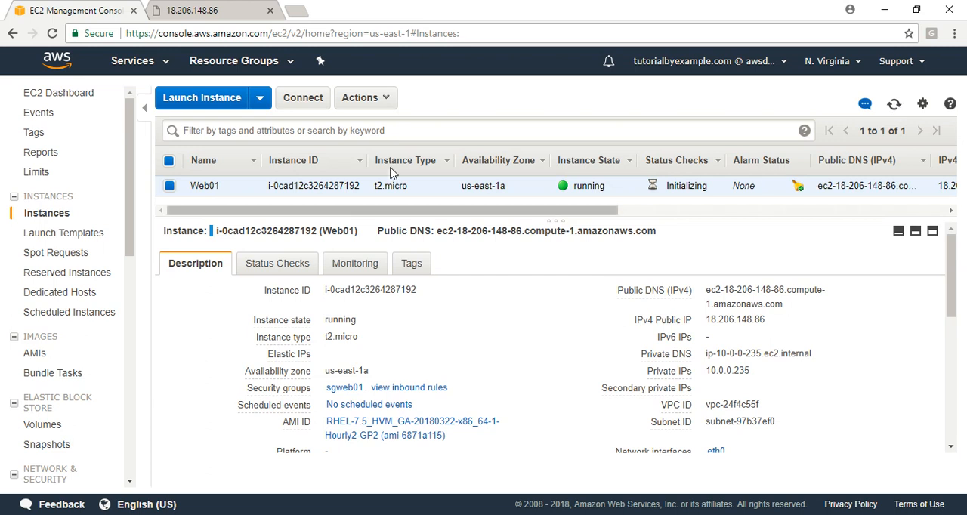
Switch to the website tab and examine the page served at Web01's public IP, highlighting the text below the Welcome line.
{"action": "left_click", "coordinate": [222, 10]}
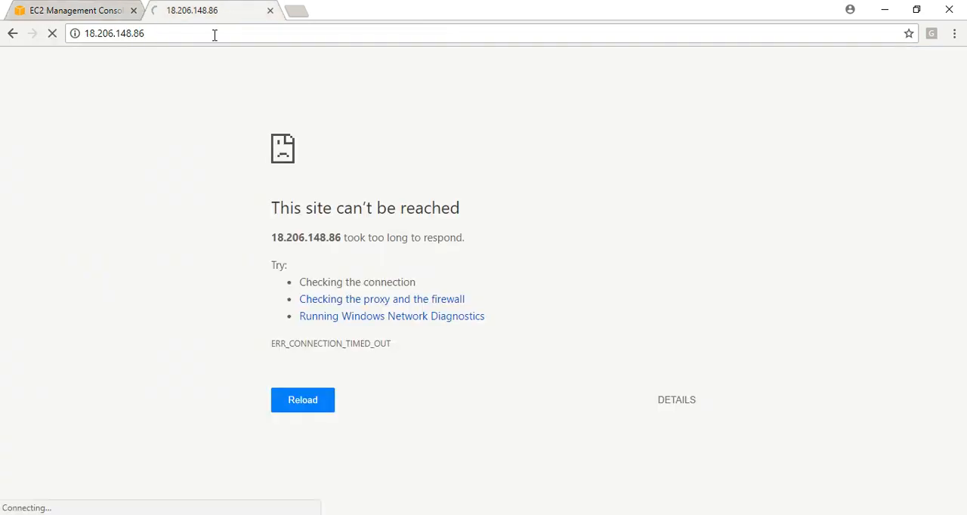
{"action": "left_click", "coordinate": [212, 33]}
{"action": "left_click", "coordinate": [122, 185]}
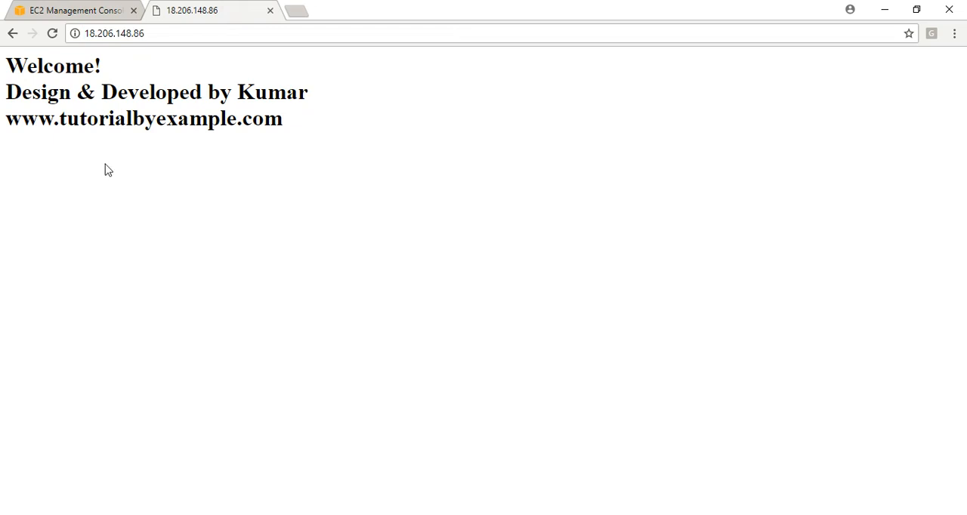
{"action": "left_click_drag", "start_coordinate": [17, 92], "coordinate": [318, 134]}
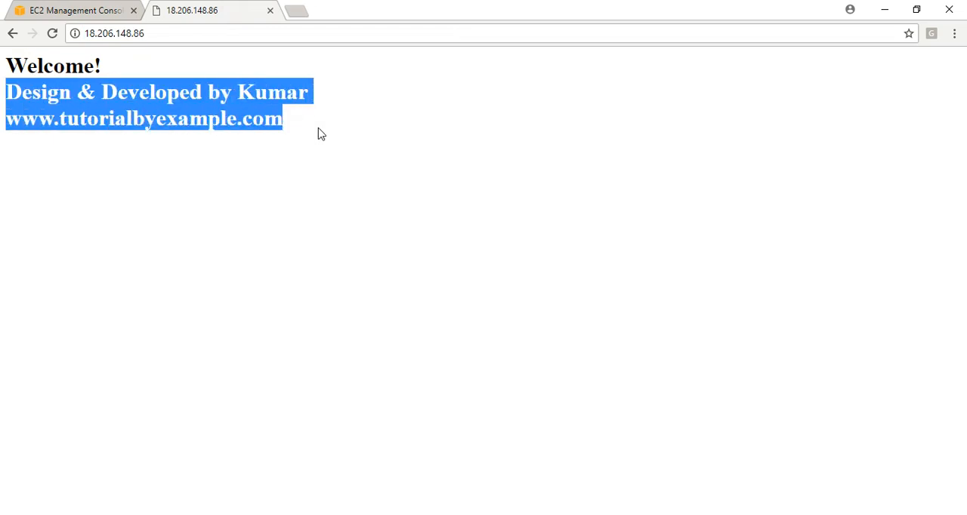
{"action": "left_click", "coordinate": [671, 295]}
Switch to the User Data file in Notepad, examine the script's HTML text against the web page and minimize the file.
{"action": "mouse_move", "coordinate": [609, 513]}
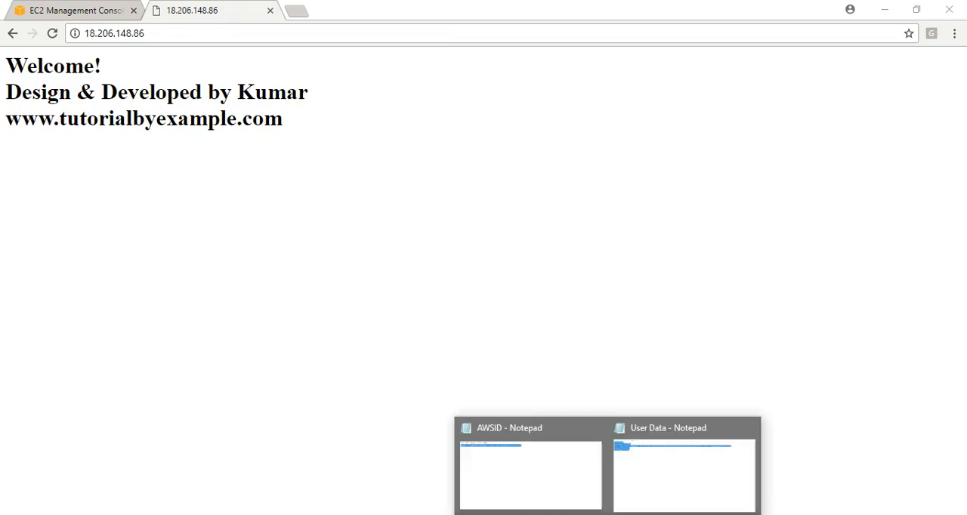
{"action": "left_click", "coordinate": [695, 491]}
{"action": "left_click", "coordinate": [244, 86]}
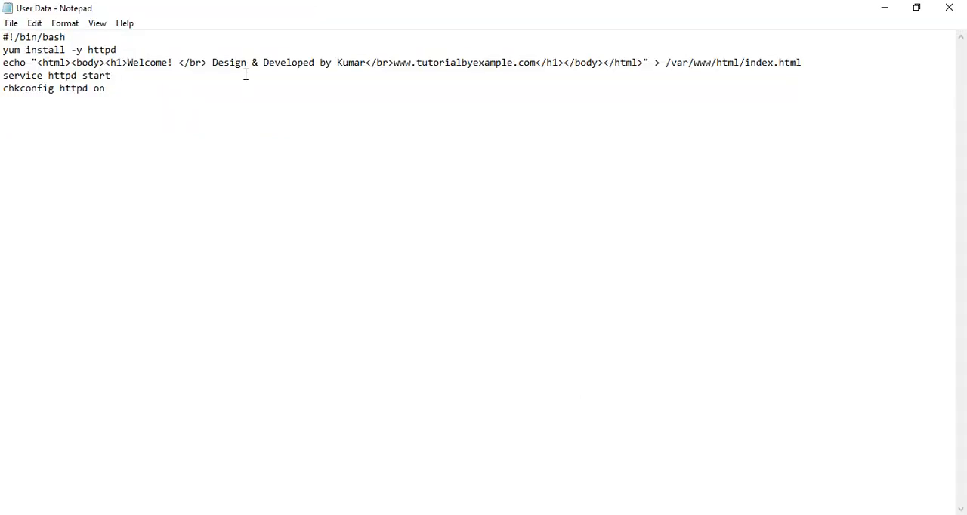
{"action": "left_click_drag", "start_coordinate": [214, 62], "coordinate": [537, 66]}
{"action": "left_click", "coordinate": [885, 7]}
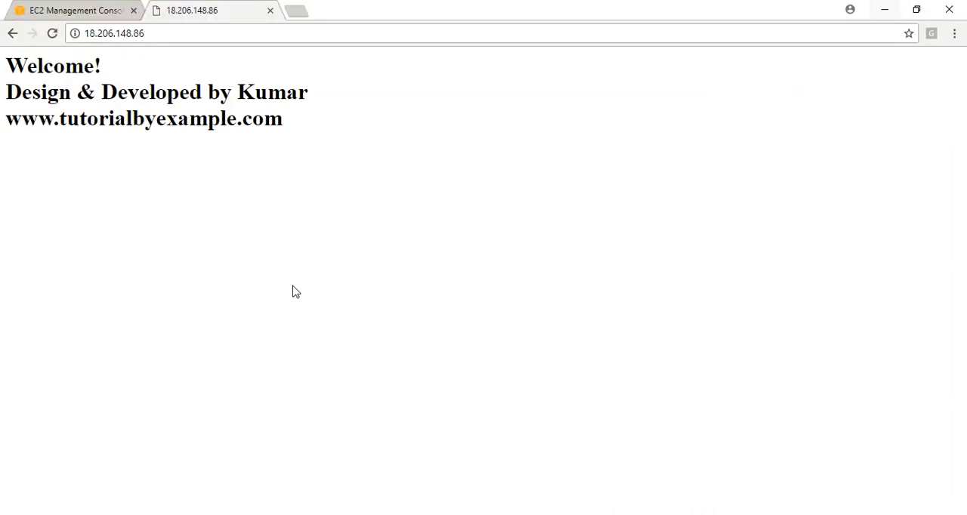